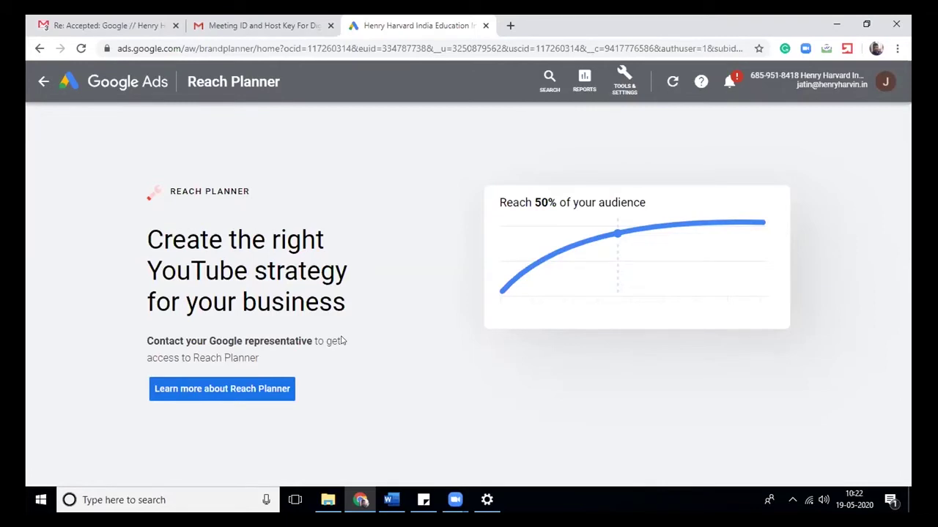
Leave Reach Planner and switch from the Henry Harvard India Education Inc account to the first unnamed Google Ads account
click(43, 81)
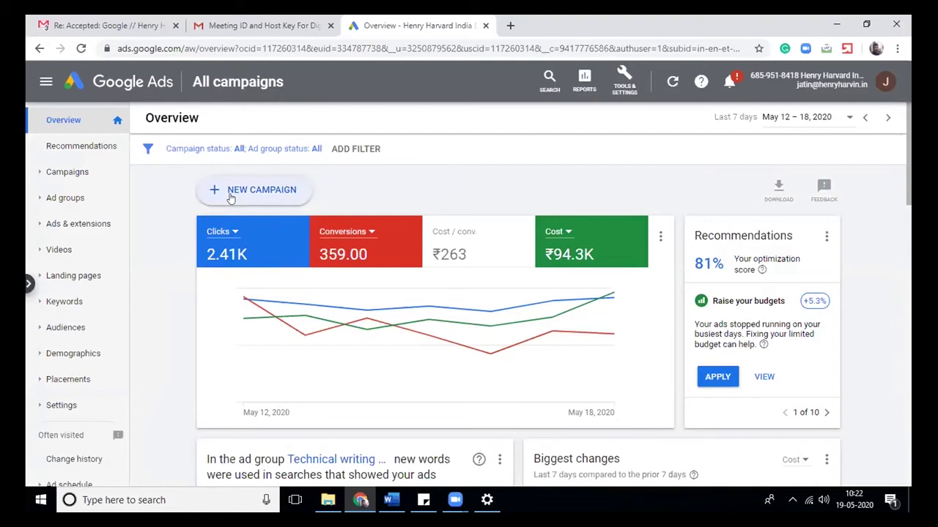
click(886, 81)
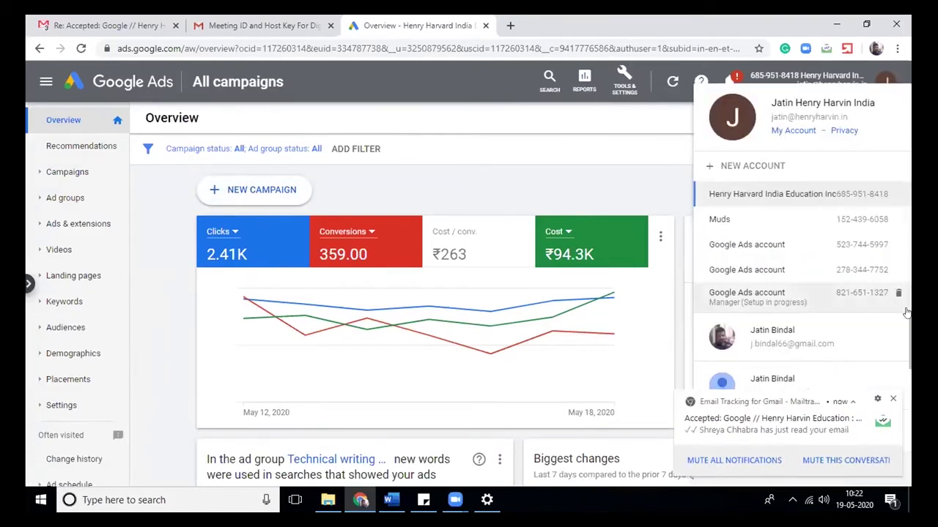
click(715, 244)
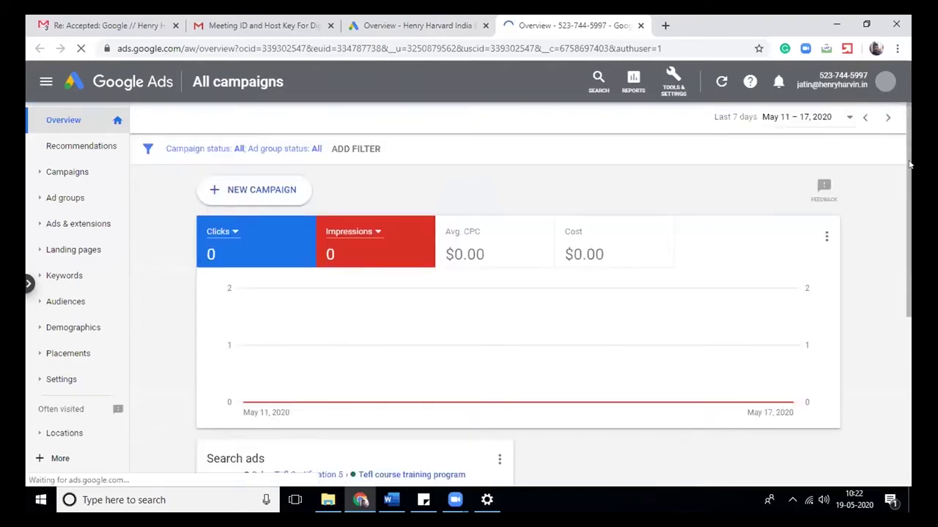
Open the account's campaigns page and start creating a new campaign
scroll(381, 293, down, 3)
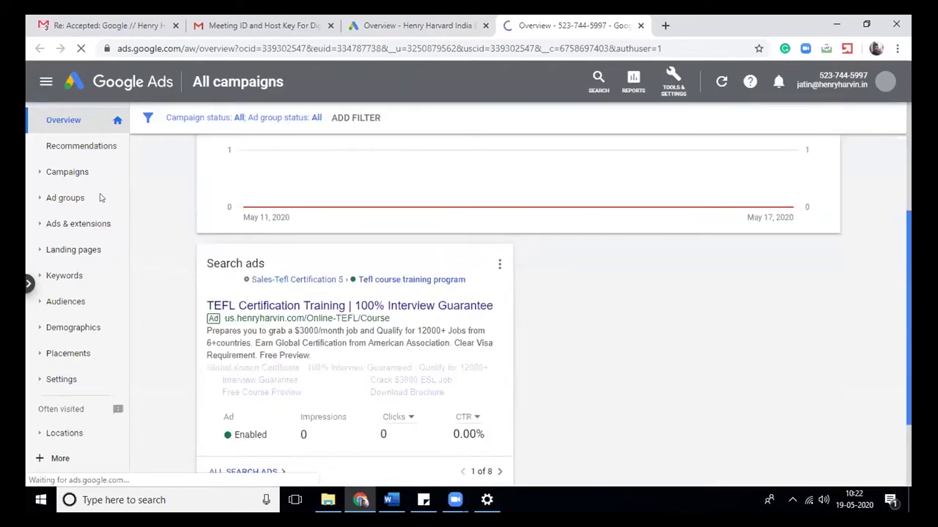
click(77, 178)
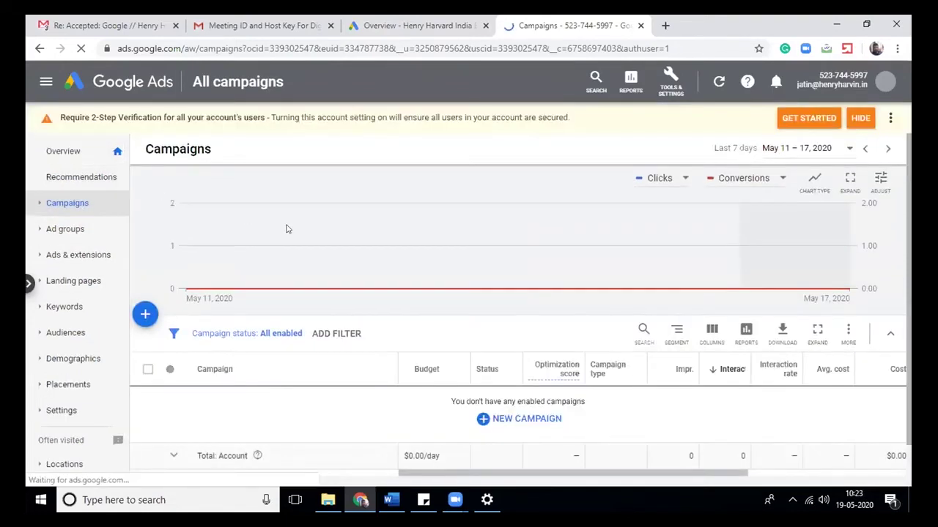
click(155, 316)
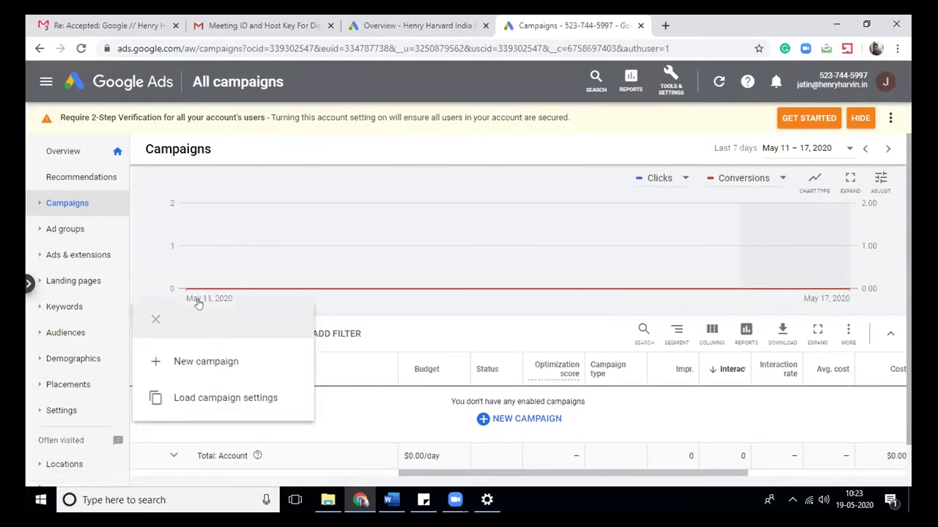
click(226, 367)
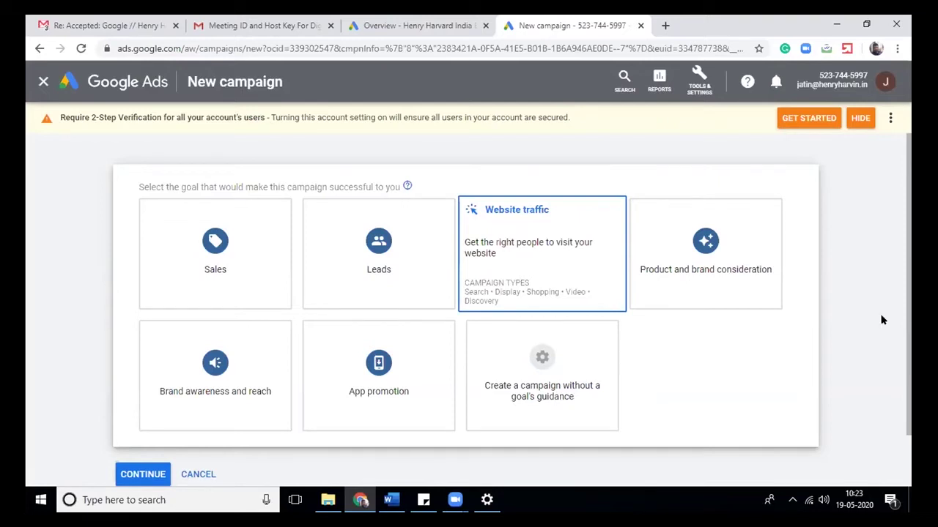
Review the available campaign goals and select Leads as the goal of the new campaign
scroll(908, 295, down, 1)
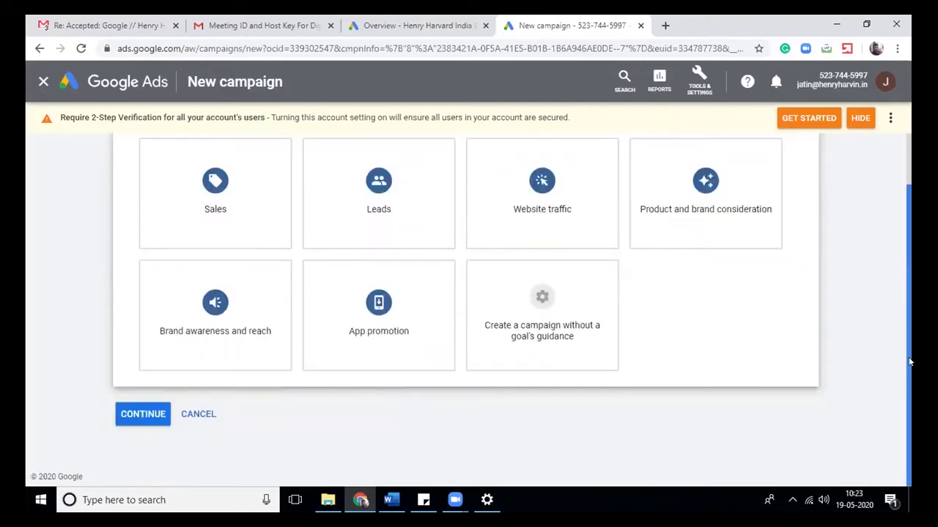
scroll(903, 218, up, 1)
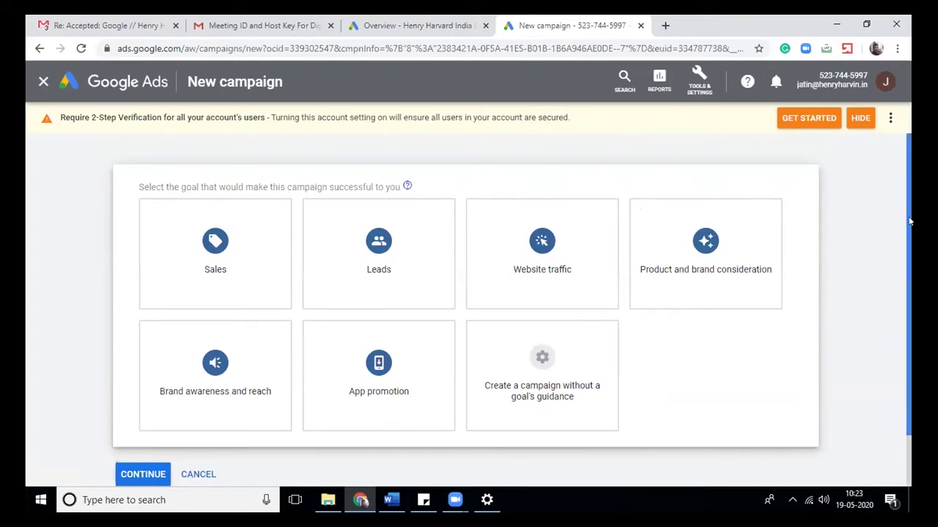
scroll(910, 221, down, 1)
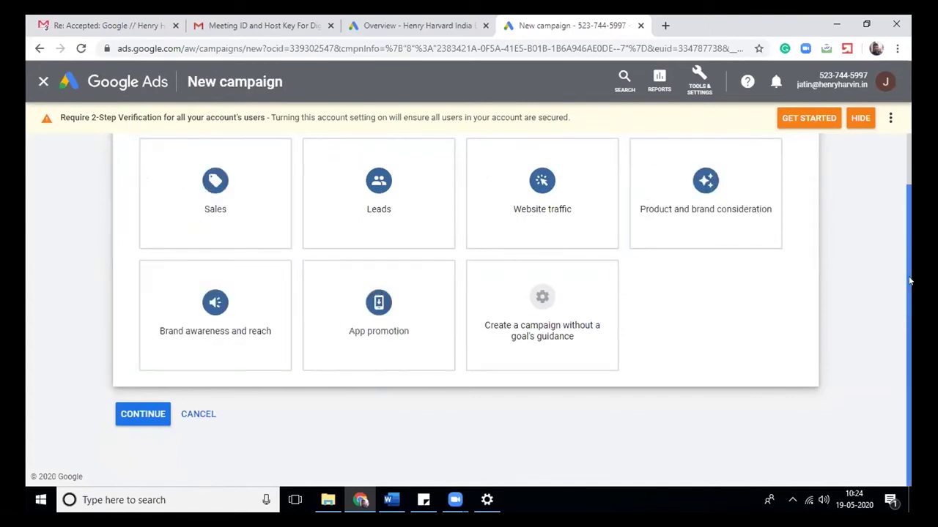
scroll(910, 311, up, 1)
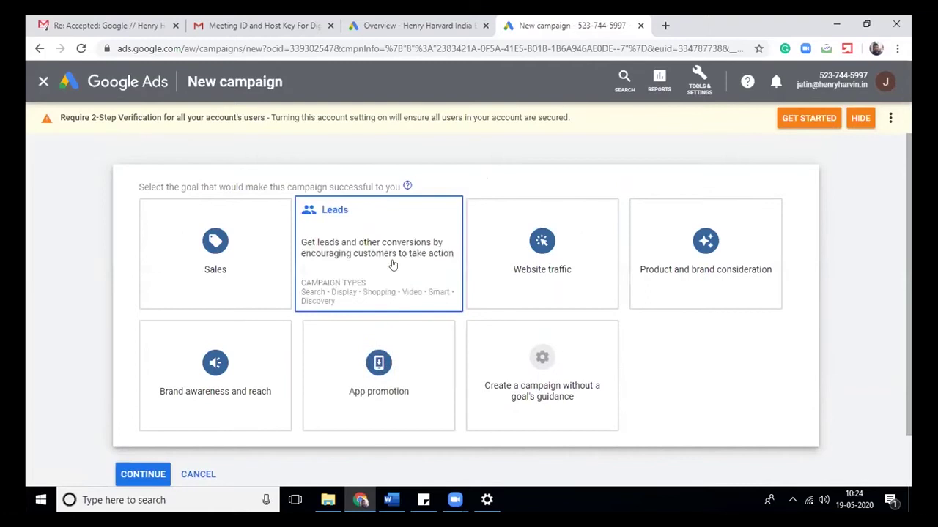
scroll(393, 266, down, 4)
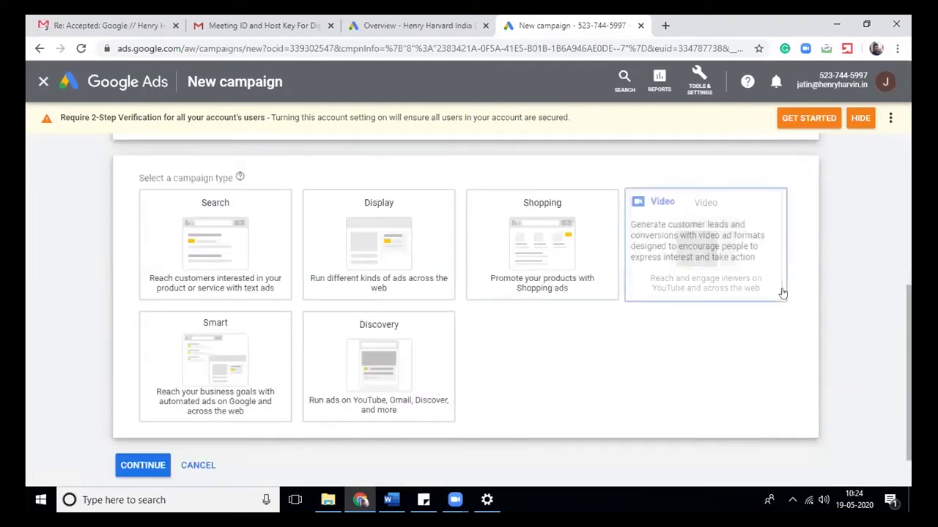
Look through the campaign types and choose Display for the leads campaign
click(170, 249)
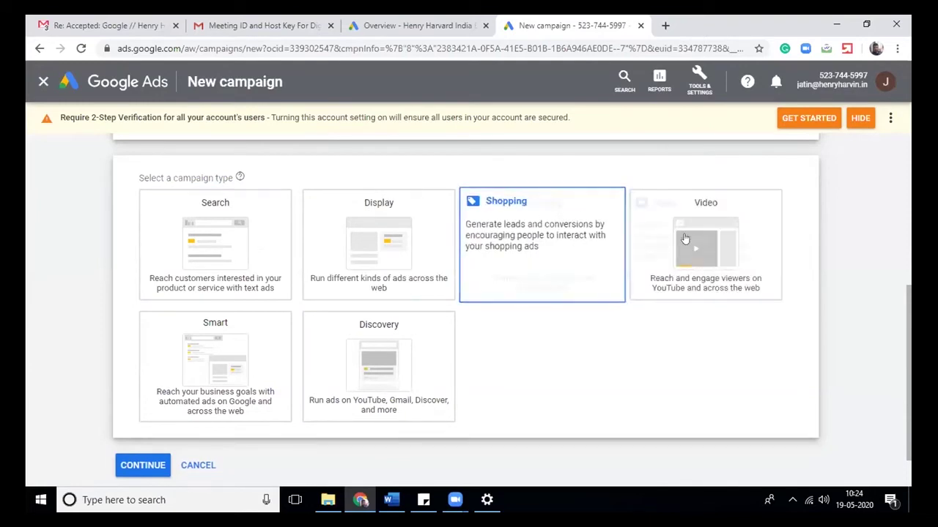
drag(910, 342, 910, 364)
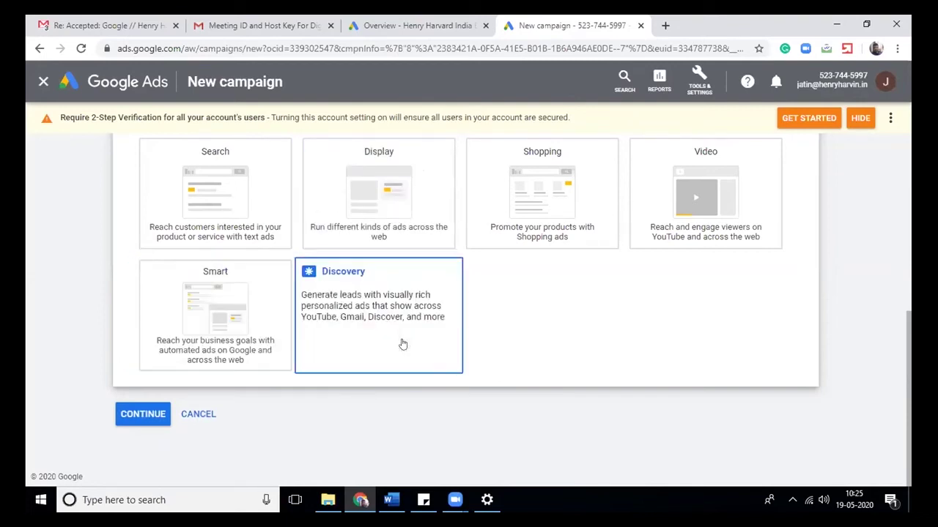
click(362, 307)
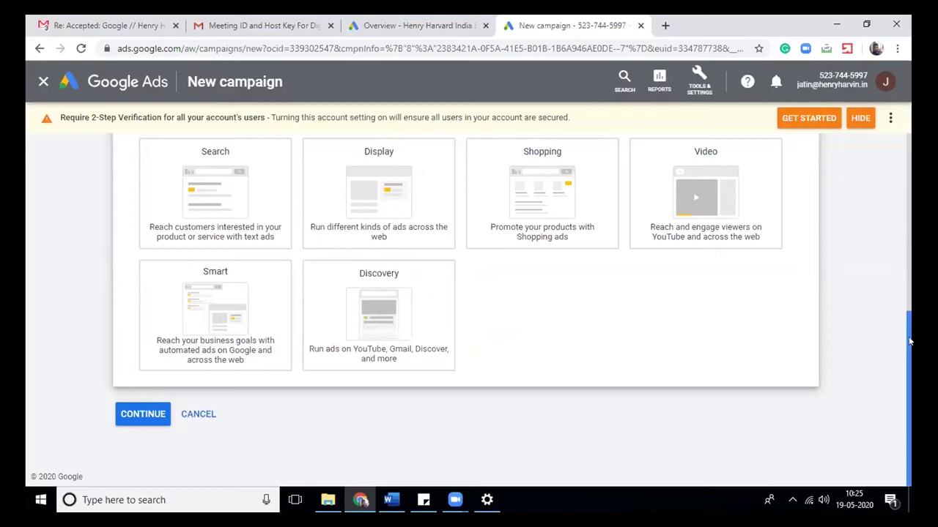
click(373, 317)
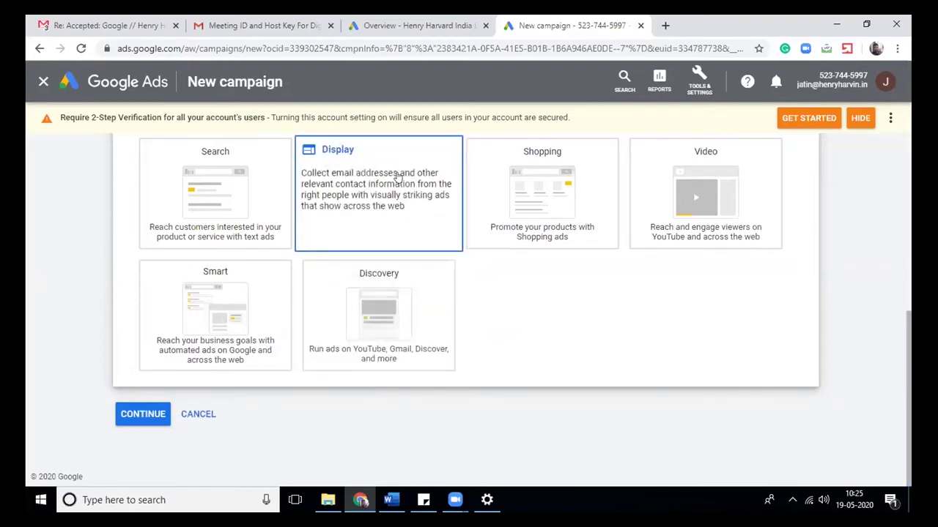
click(397, 176)
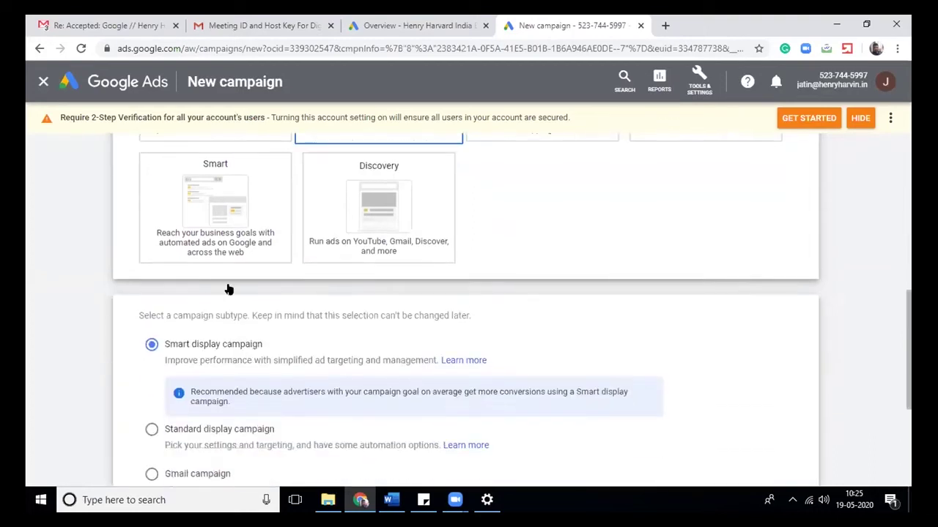
Set the campaign subtype to Standard display campaign
drag(909, 405, 909, 354)
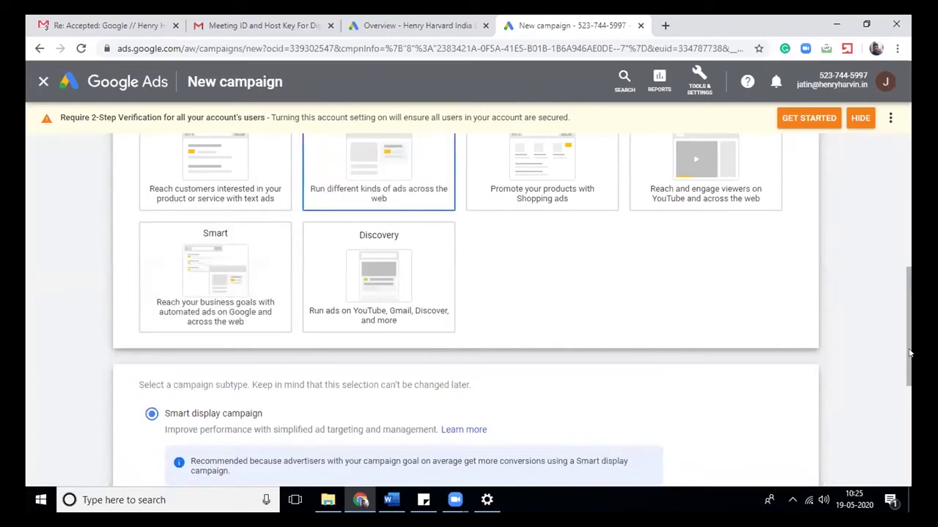
scroll(907, 293, down, 3)
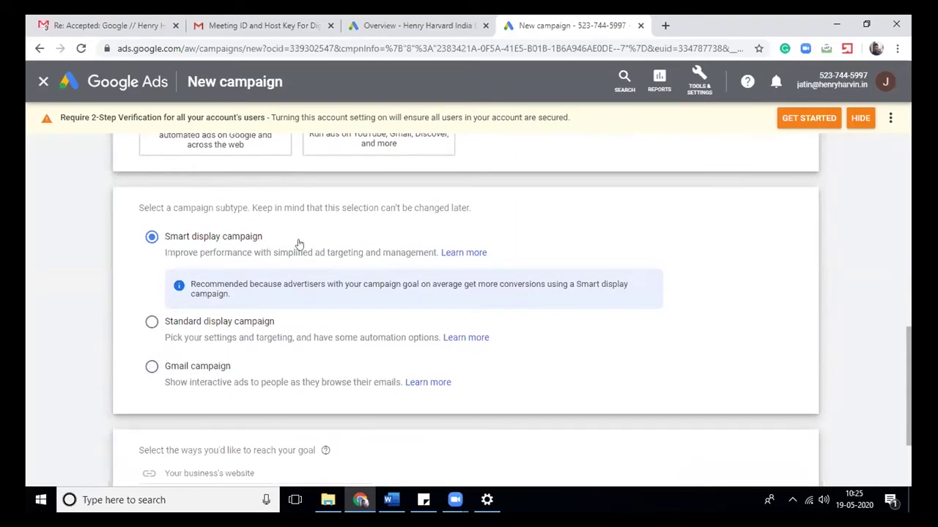
click(149, 323)
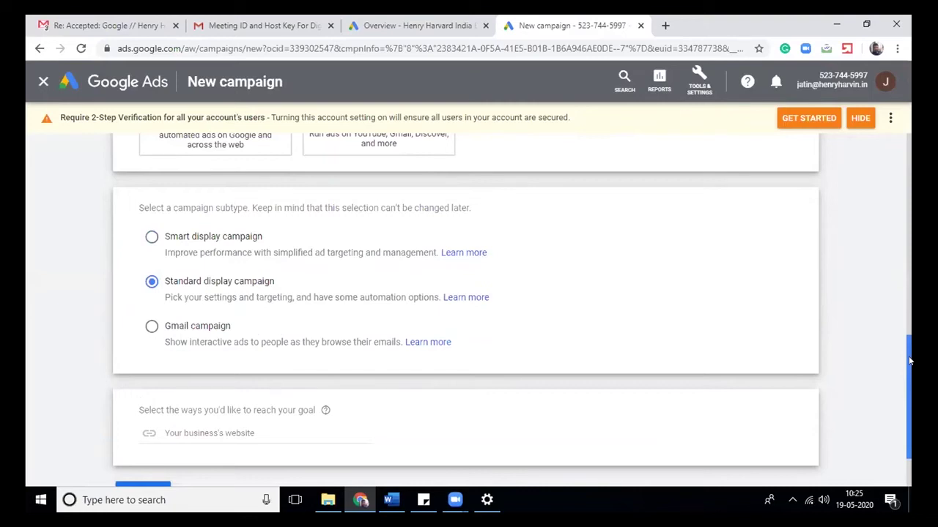
drag(909, 361, 909, 406)
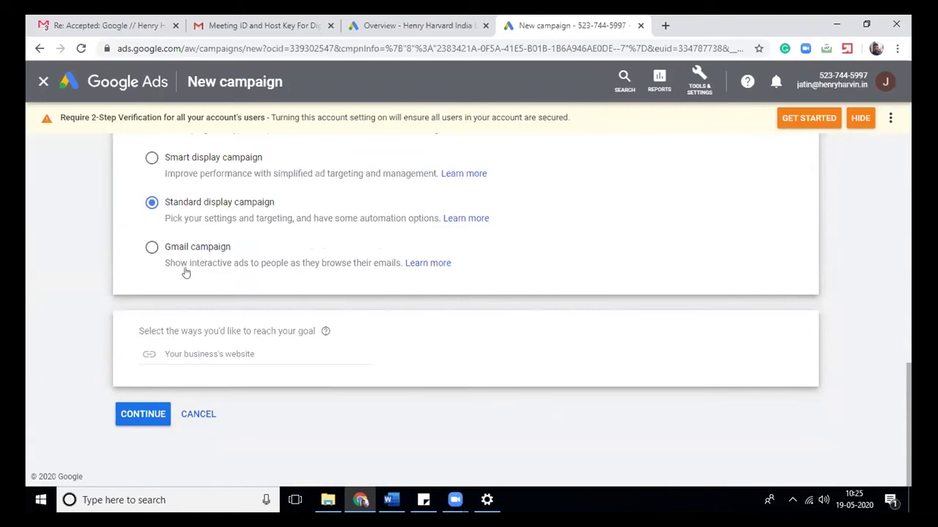
Switch to Gmail and view the Airtel Postpaid ad in the inbox's Promotions category
key(ctrl+1)
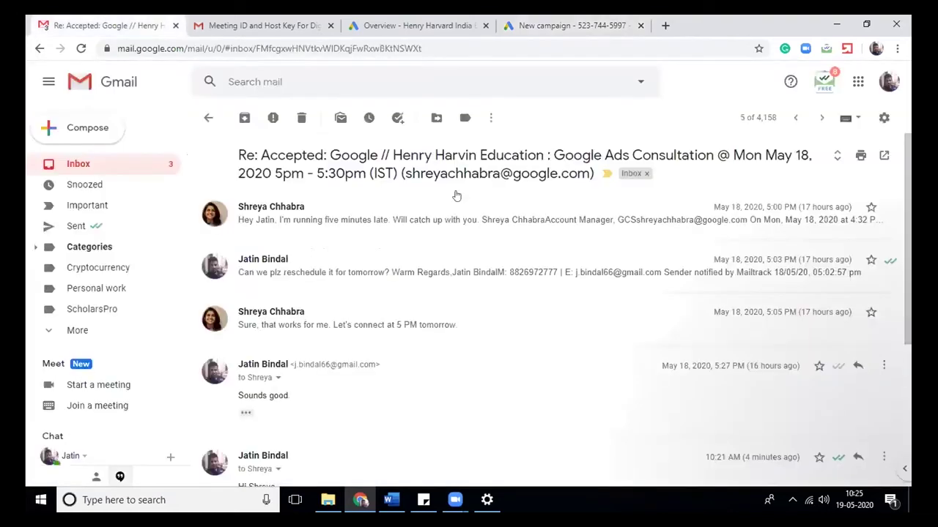
click(208, 117)
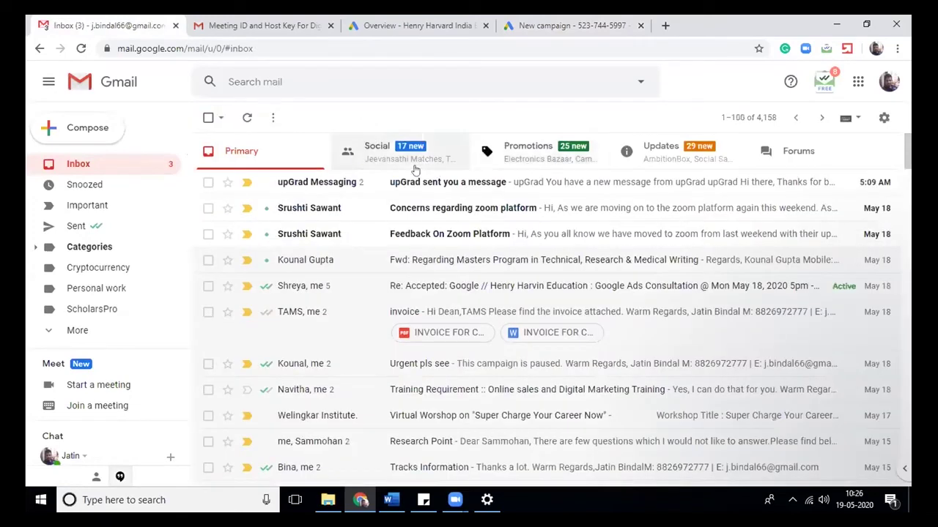
click(544, 162)
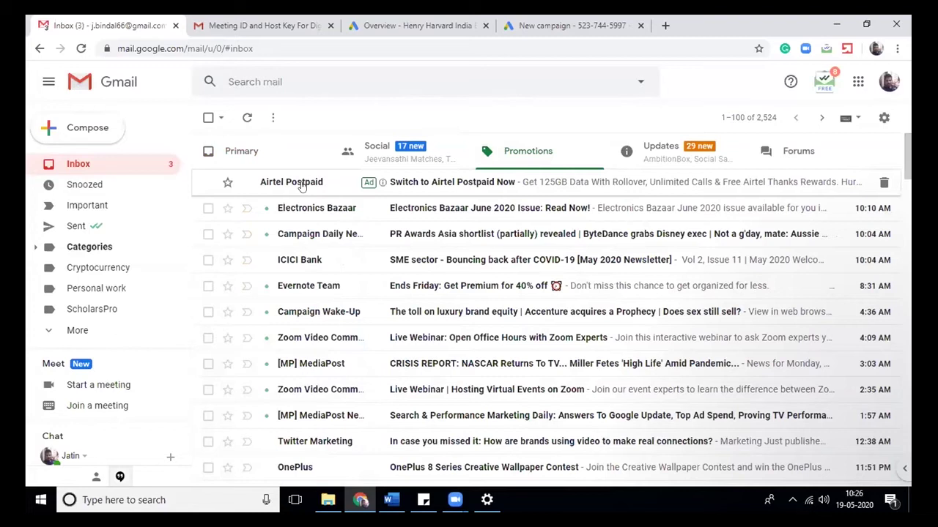
click(302, 185)
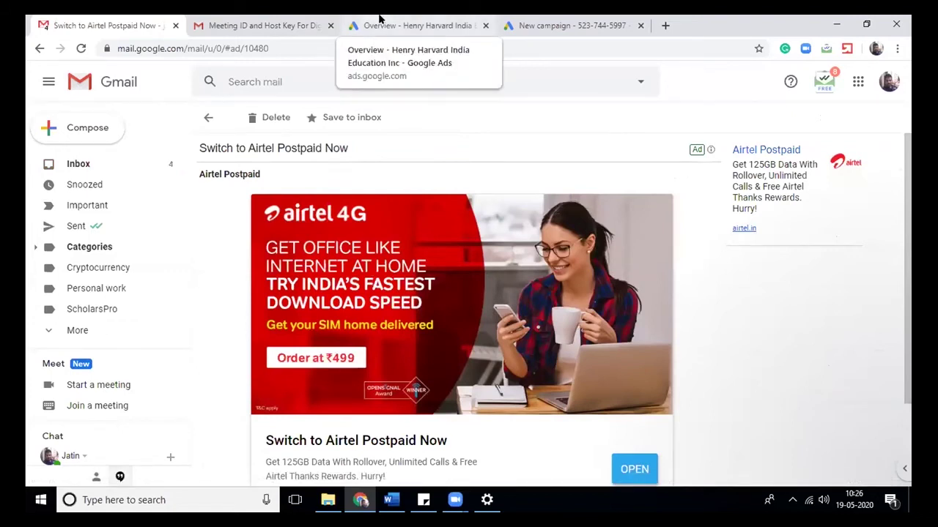
Switch back to the new campaign in Google Ads and continue to its settings with the business's website left empty
click(610, 19)
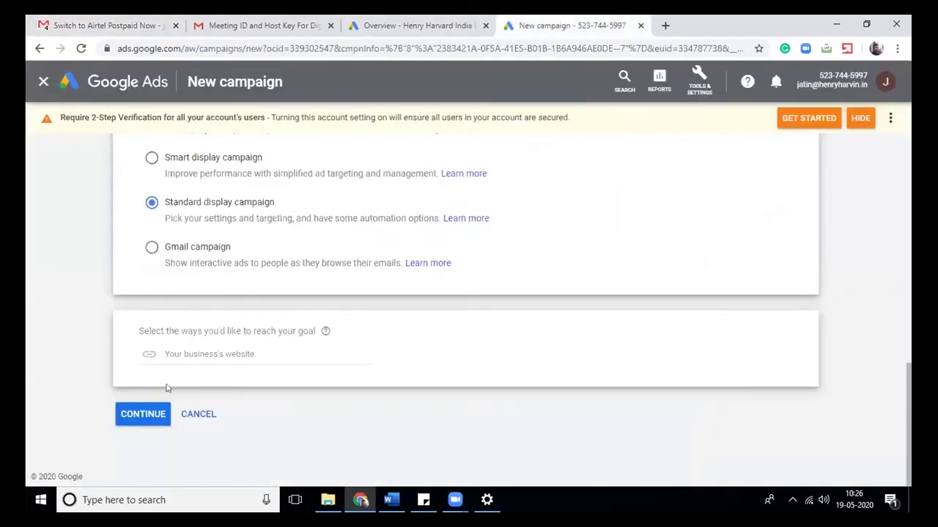
click(126, 416)
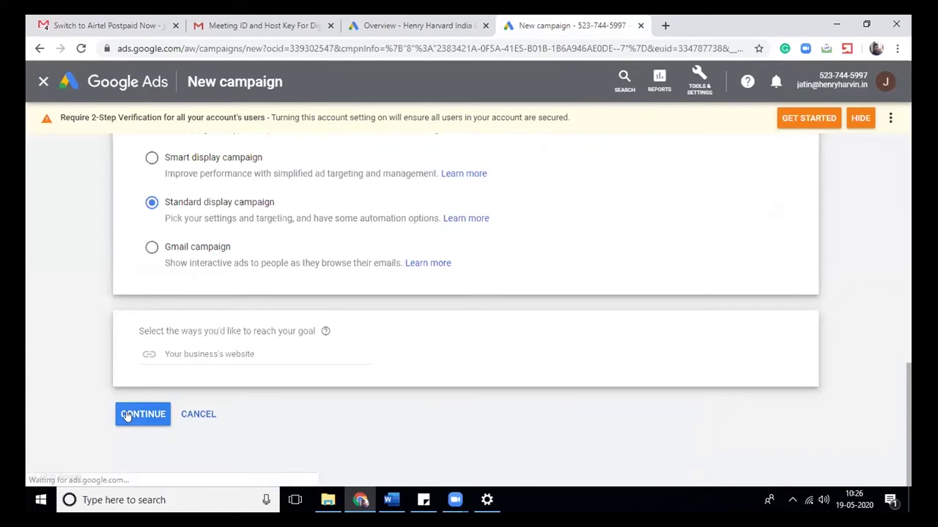
click(138, 414)
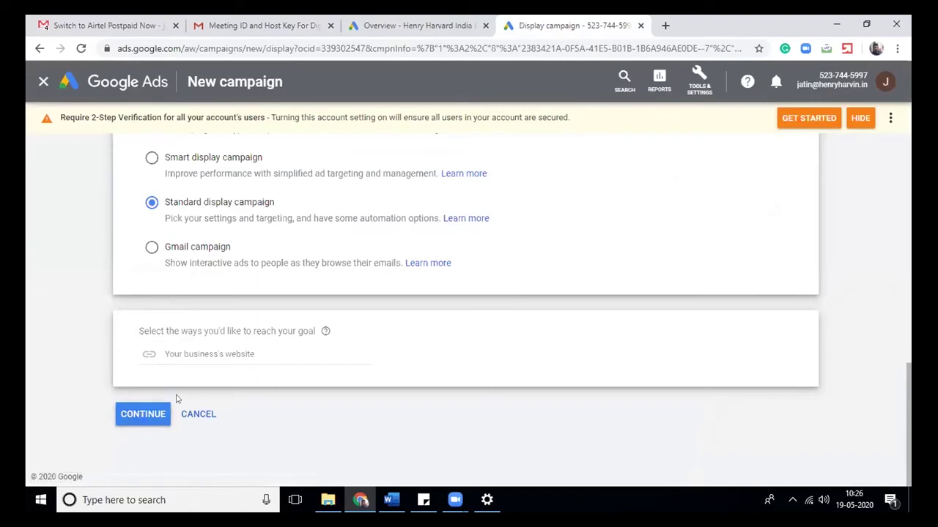
drag(911, 323, 910, 458)
click(138, 415)
click(139, 415)
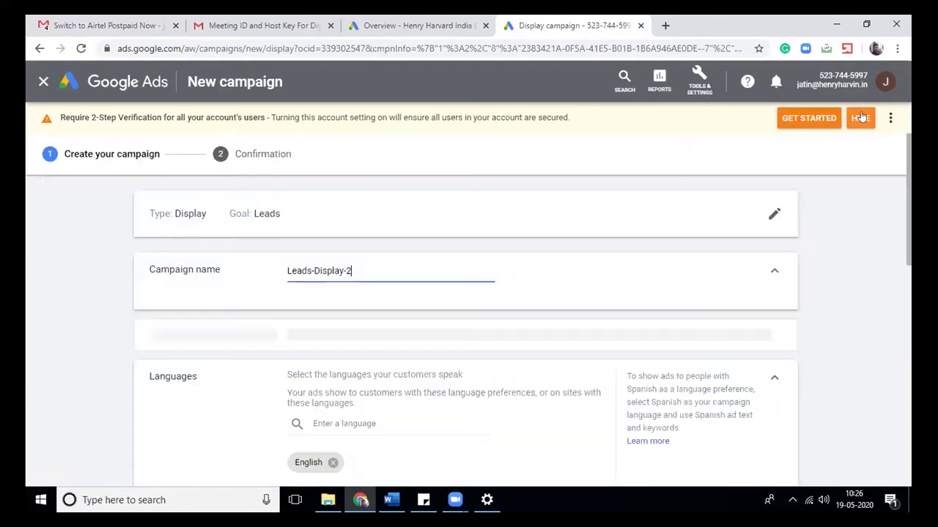
Hide the 2-Step Verification notice and replace the default campaign name with "Six"
click(862, 118)
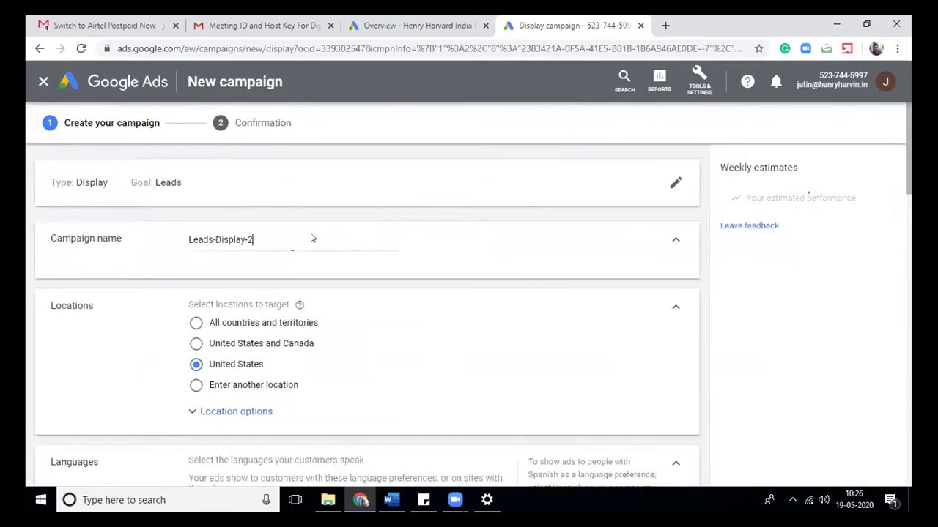
double_click(287, 233)
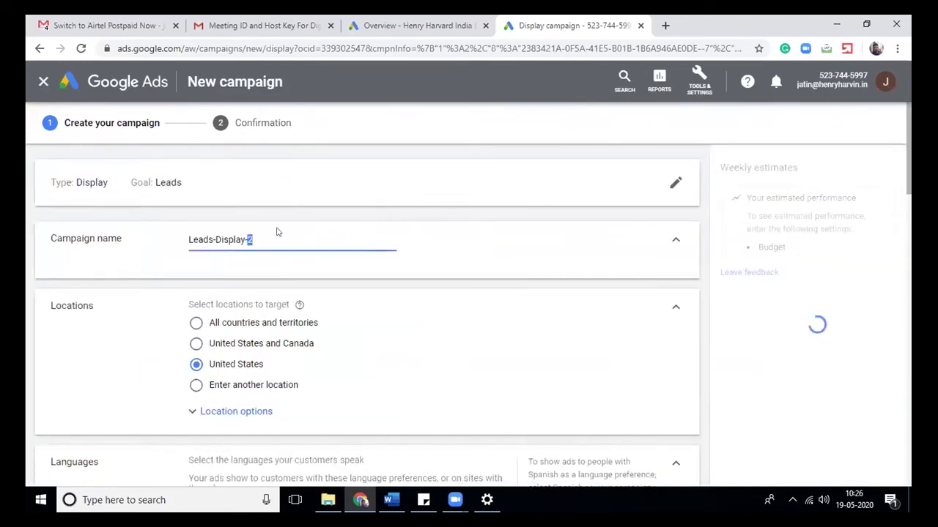
triple_click(218, 240)
key(BackSpace)
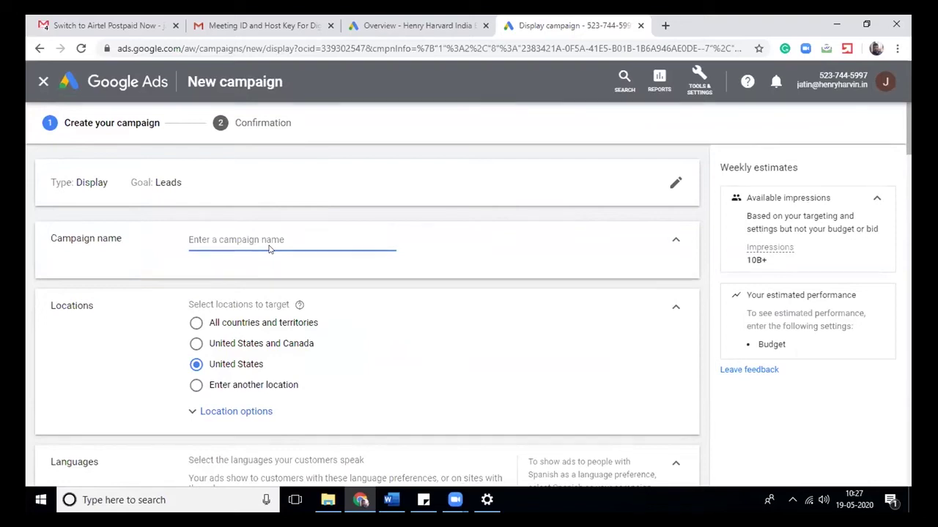
text(Six)
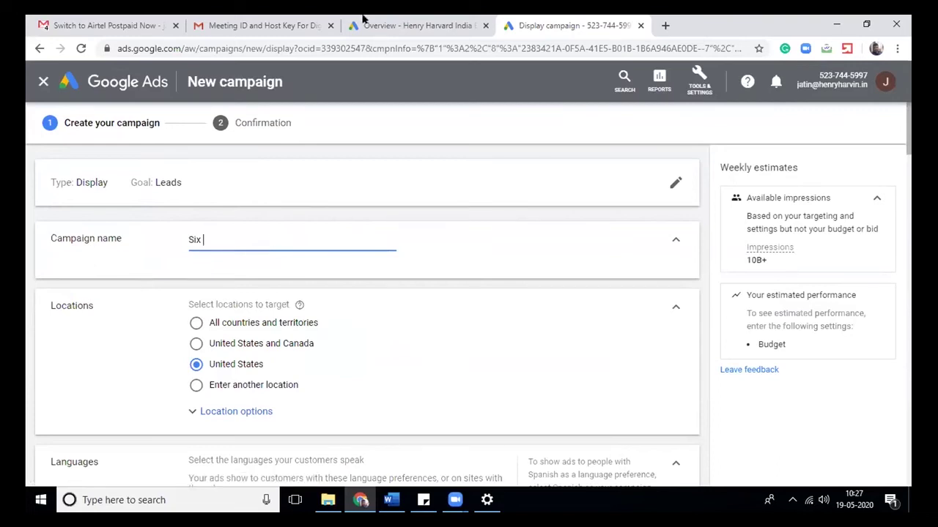
Switch to the Henry Harvard India account's Google Ads tab and start a new campaign with the Leads goal
click(414, 28)
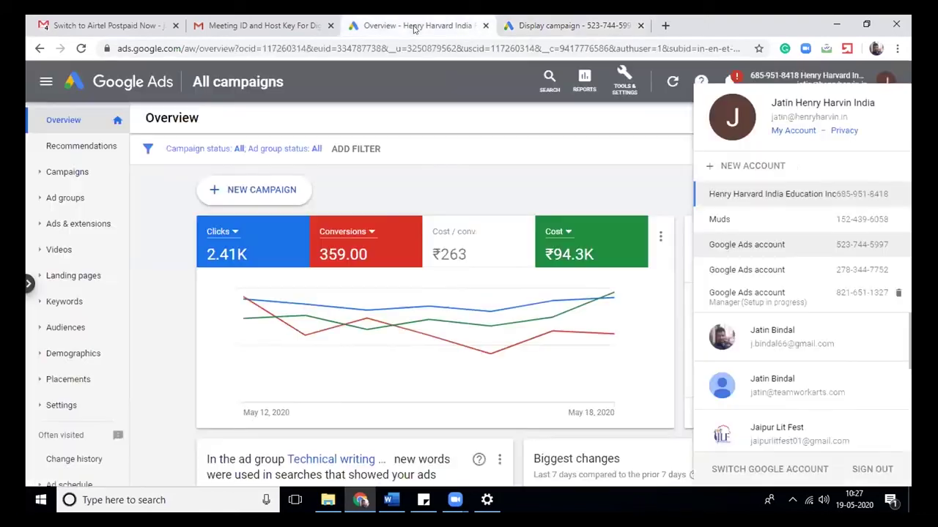
click(235, 193)
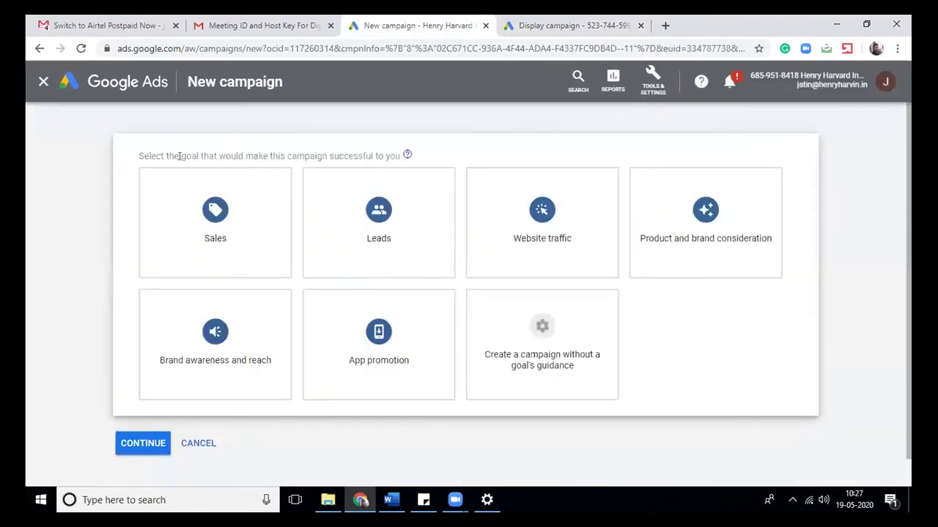
click(404, 242)
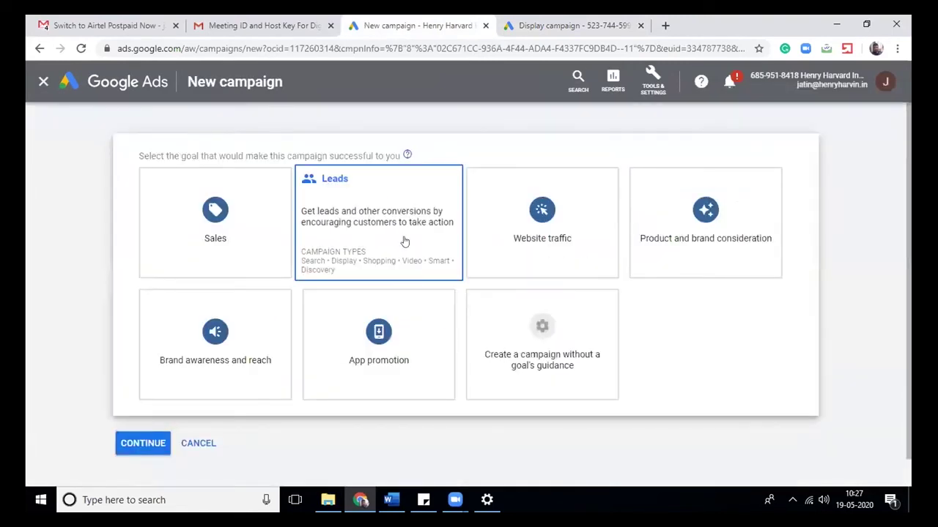
scroll(911, 243, down, 1)
scroll(910, 243, down, 1)
scroll(909, 300, up, 2)
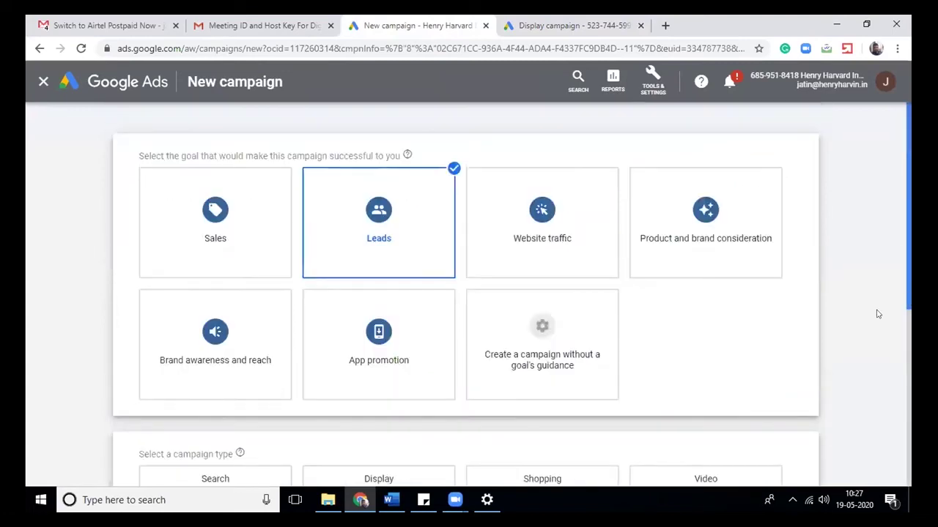
Choose the Display type and Standard display campaign subtype, and continue with the business's website left empty
scroll(910, 256, down, 3)
click(437, 365)
scroll(909, 310, down, 4)
scroll(909, 310, down, 2)
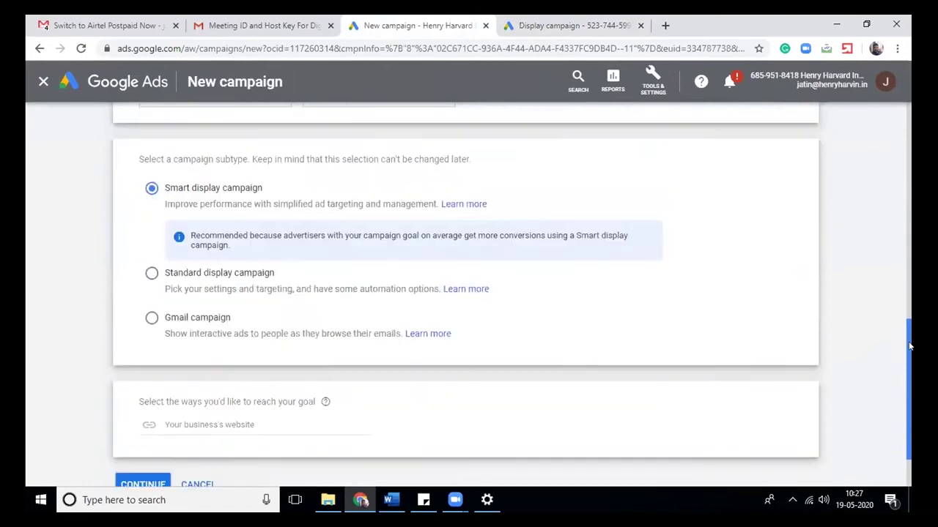
click(236, 293)
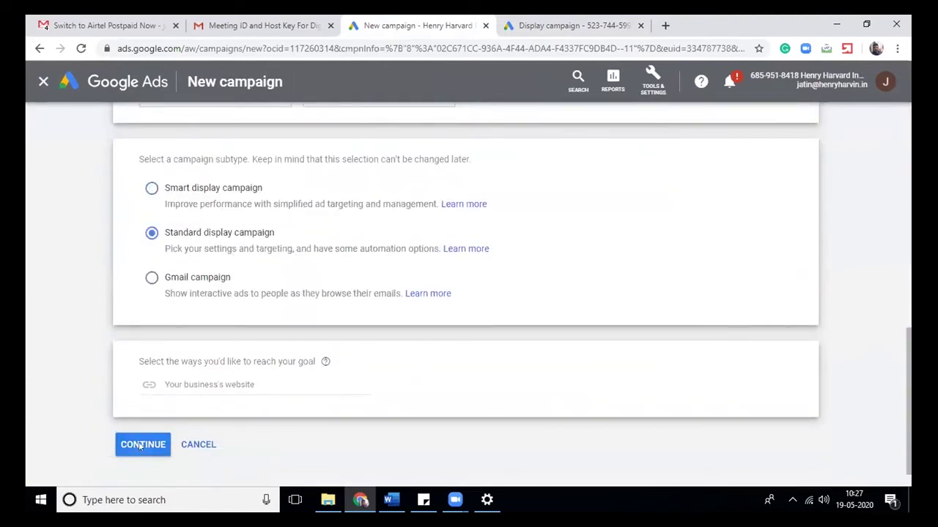
click(143, 444)
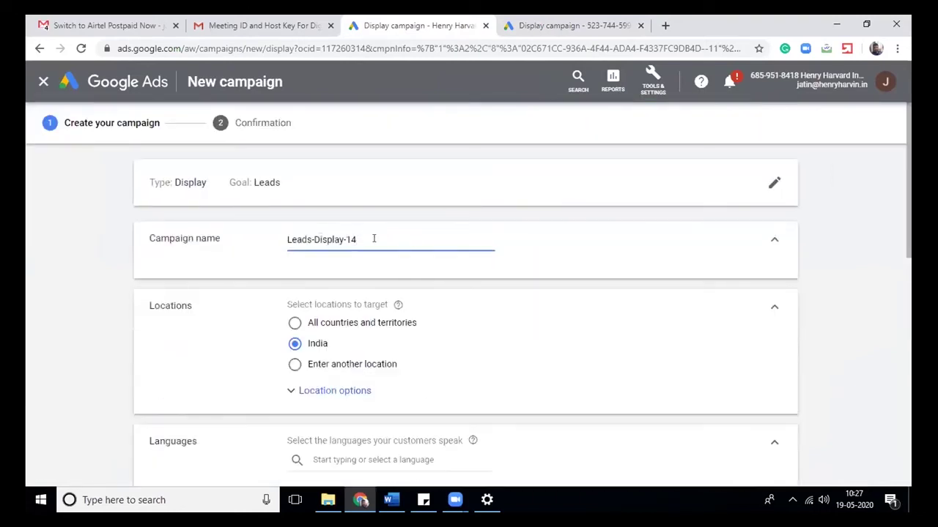
Replace the default campaign name with "CDCW- Remarketing Pan Online"
triple_click(342, 245)
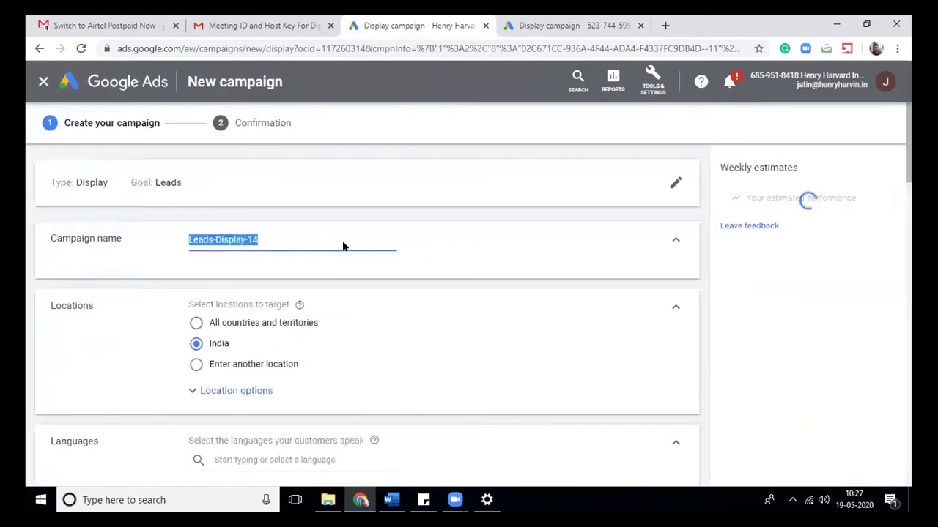
text(C)
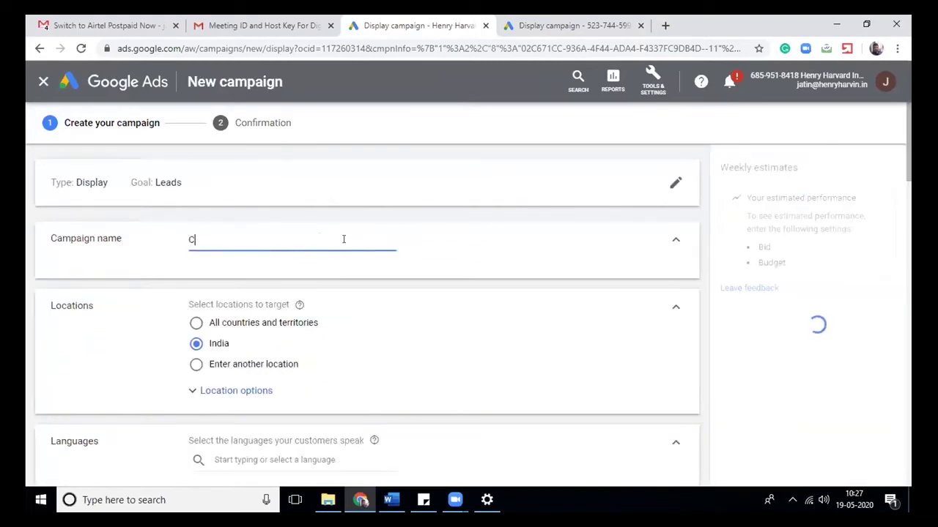
text(DCW- )
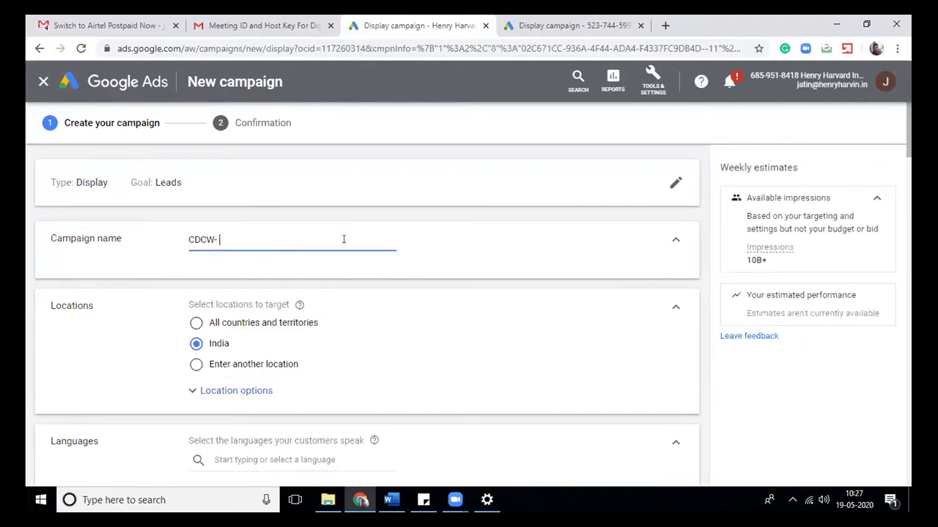
text(Remarketing Pan Pnline)
key(Left)
key(Left)
key(Left)
key(Left)
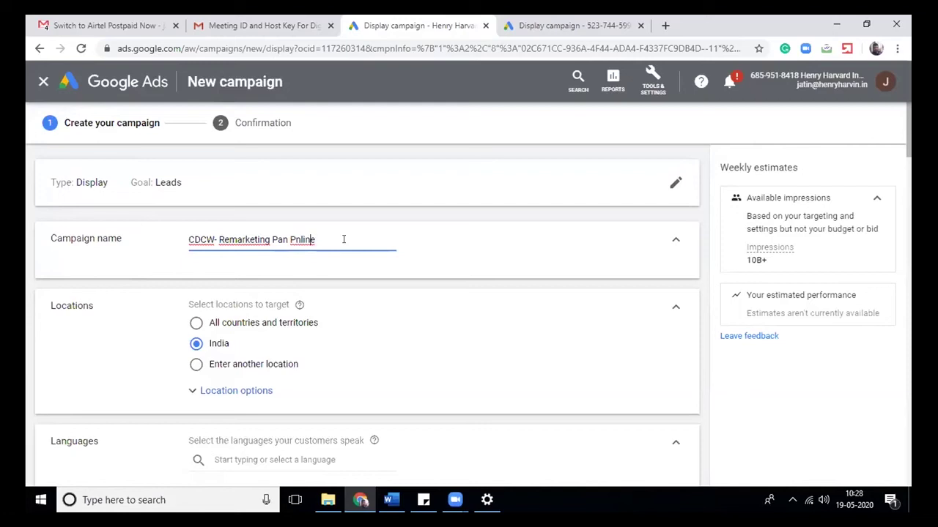
key(BackSpace)
text(O)
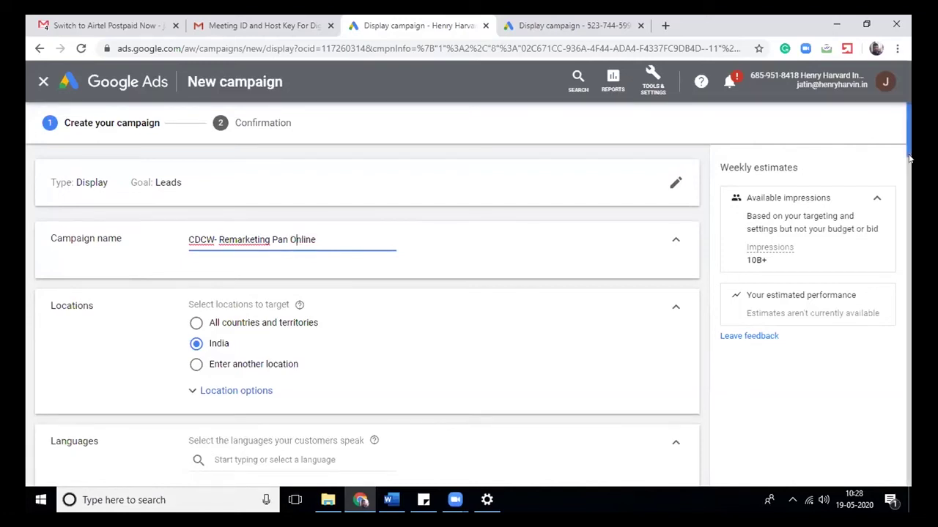
Expand the location options and set the target to "People in or regularly in your targeted locations"
scroll(908, 185, down, 3)
drag(908, 186, 908, 159)
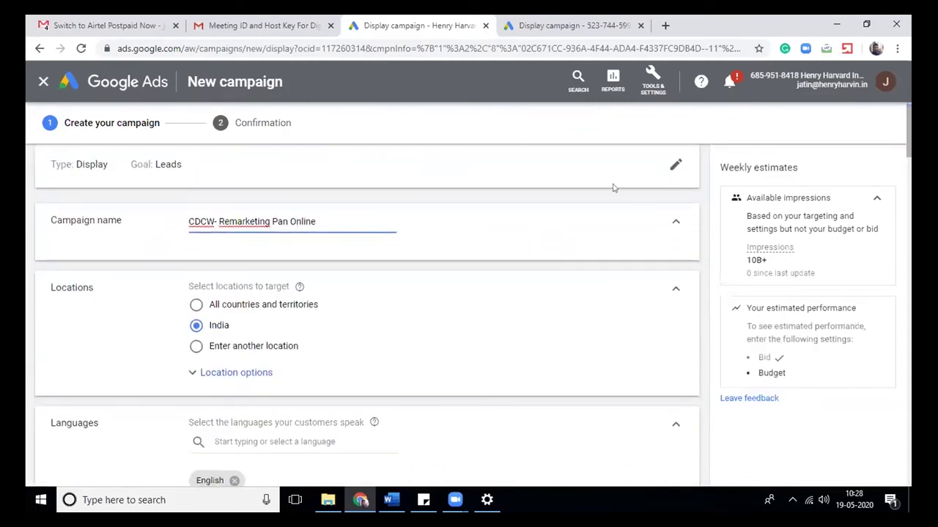
click(192, 371)
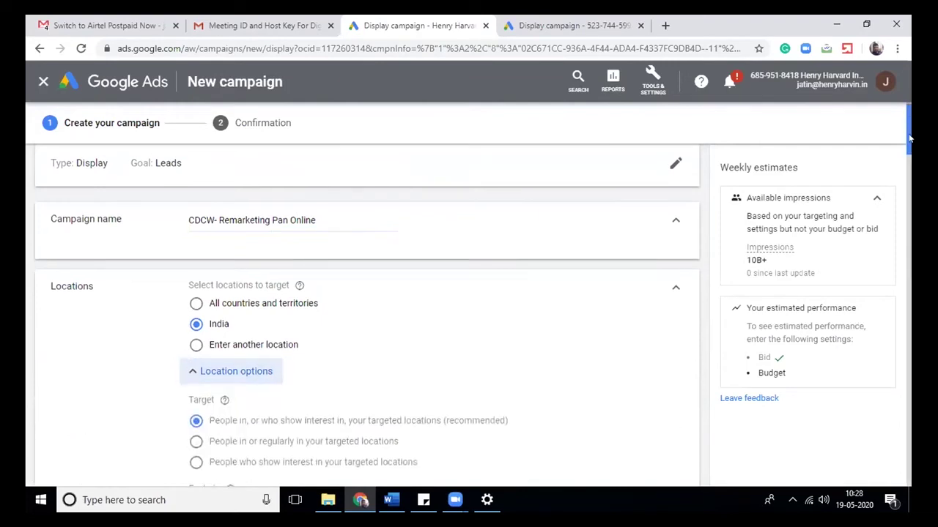
scroll(294, 200, down, 2)
click(196, 263)
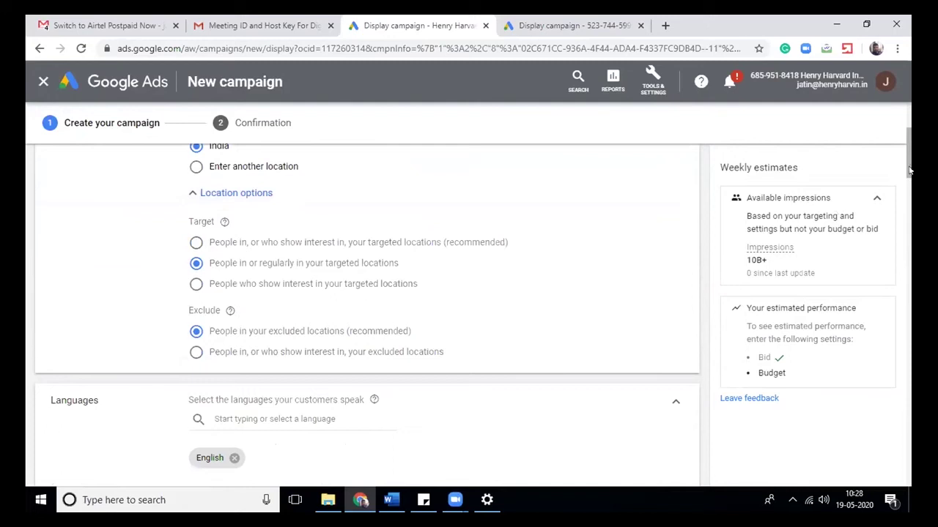
drag(910, 174, 908, 146)
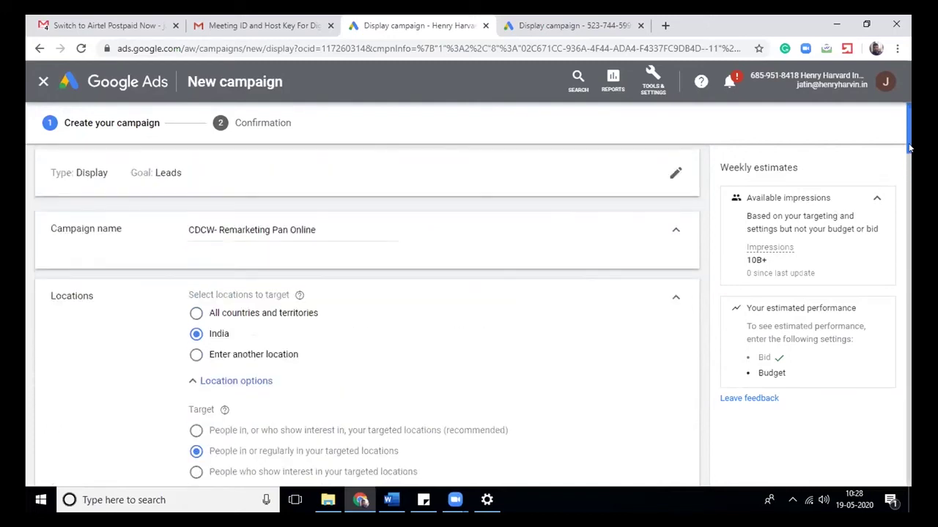
drag(909, 147, 908, 169)
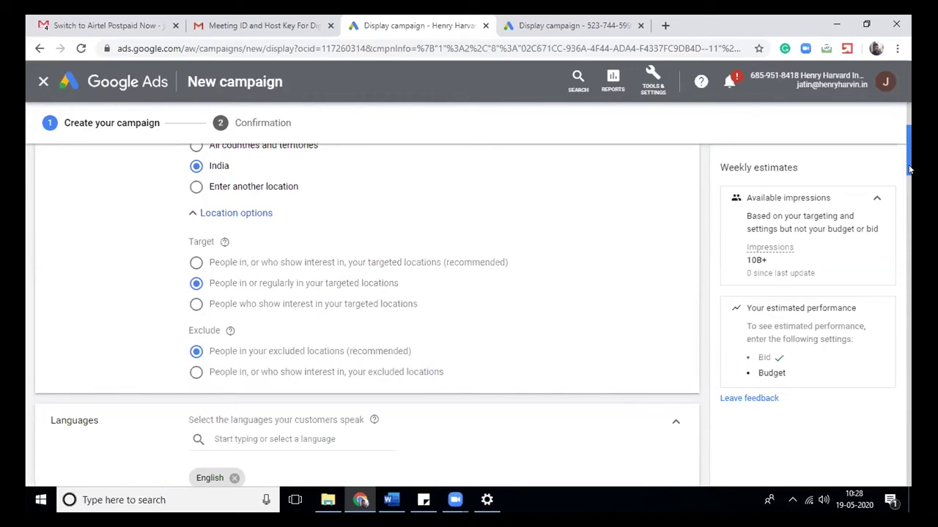
Review the language setting and the bidding choices for campaign focus and what to pay for
drag(909, 160, 909, 187)
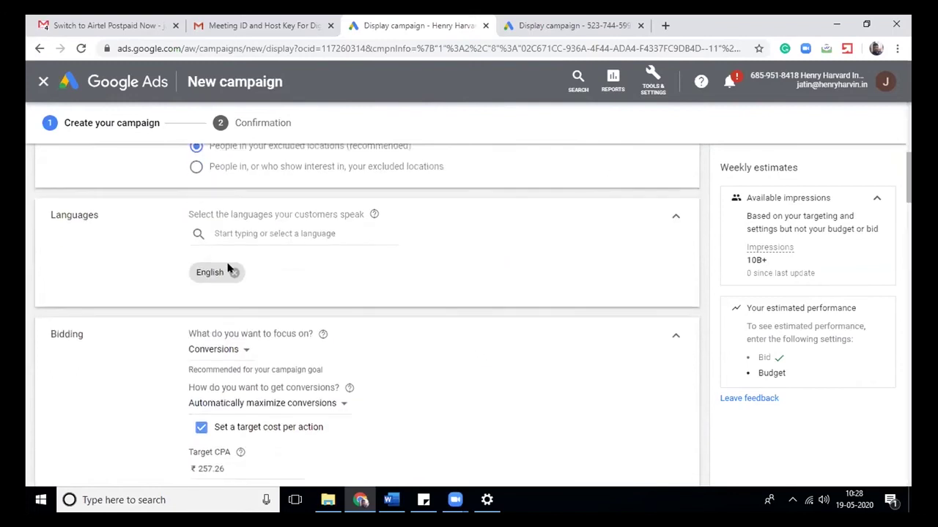
drag(909, 198, 908, 218)
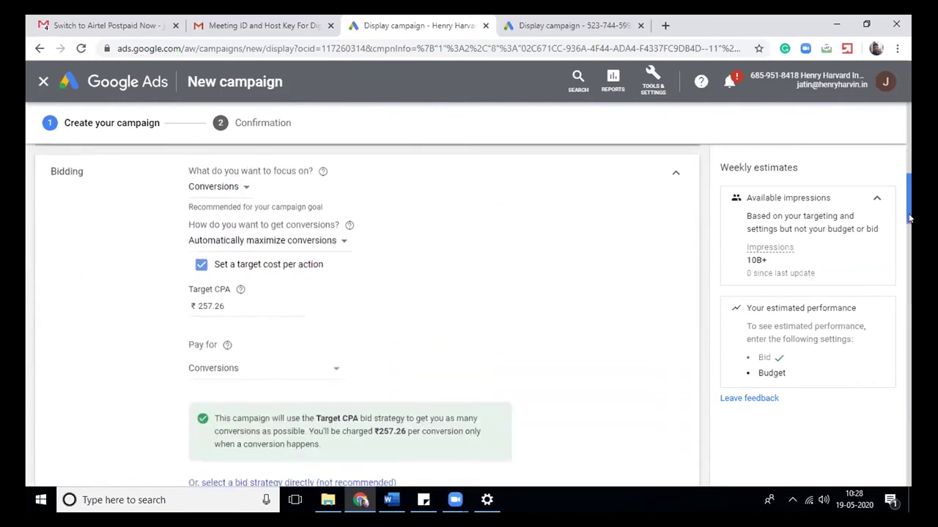
click(228, 187)
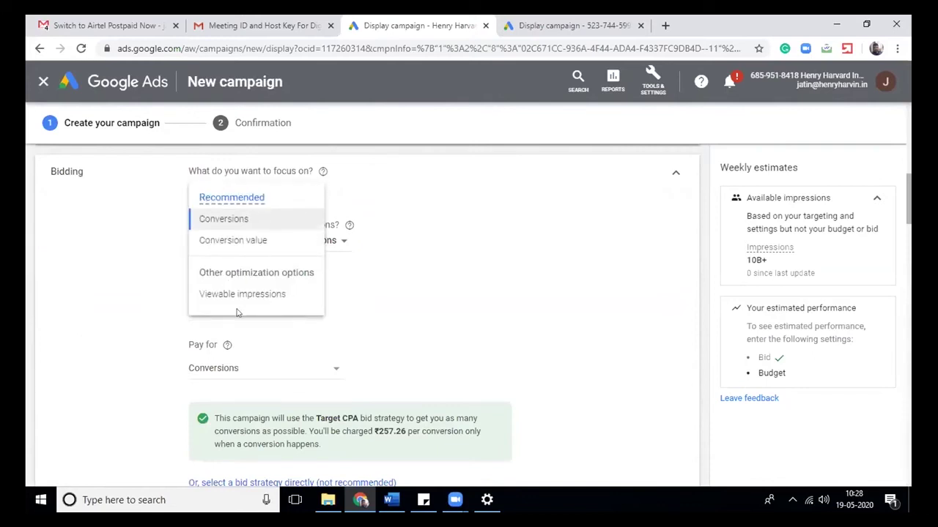
click(300, 372)
click(299, 370)
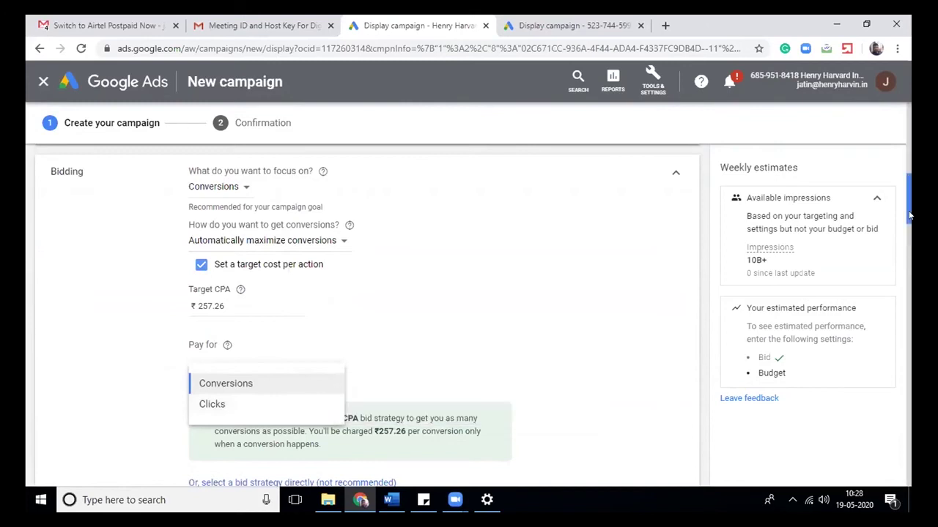
scroll(809, 230, down, 1)
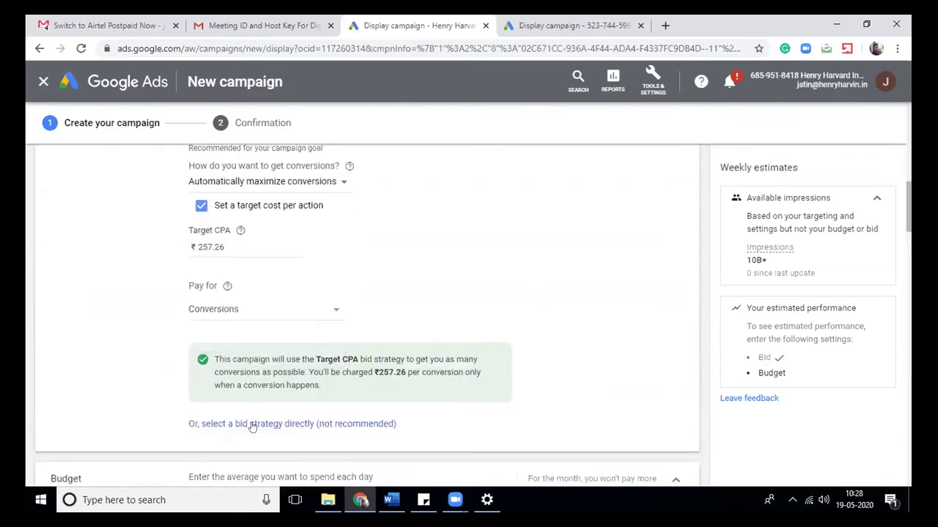
Switch to selecting the bid strategy directly, trying Target ROAS before settling on Target CPA
click(252, 424)
click(290, 157)
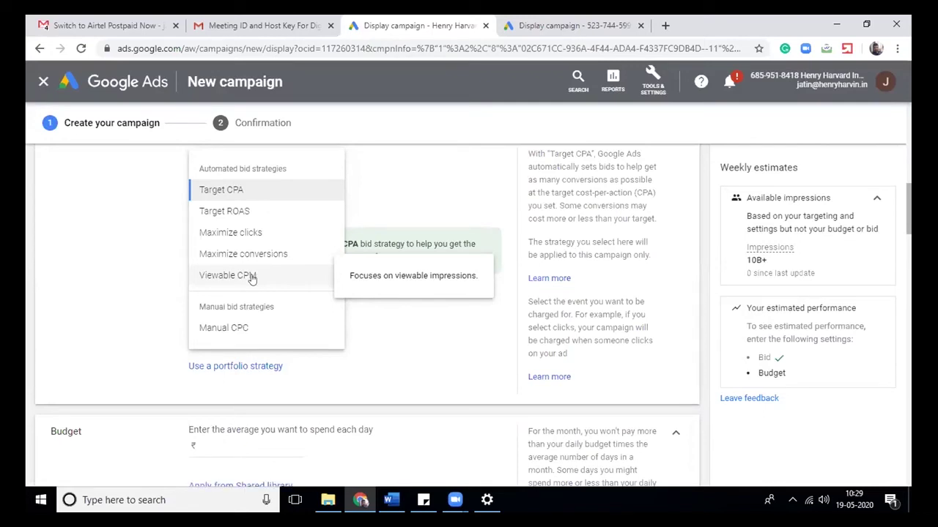
click(250, 211)
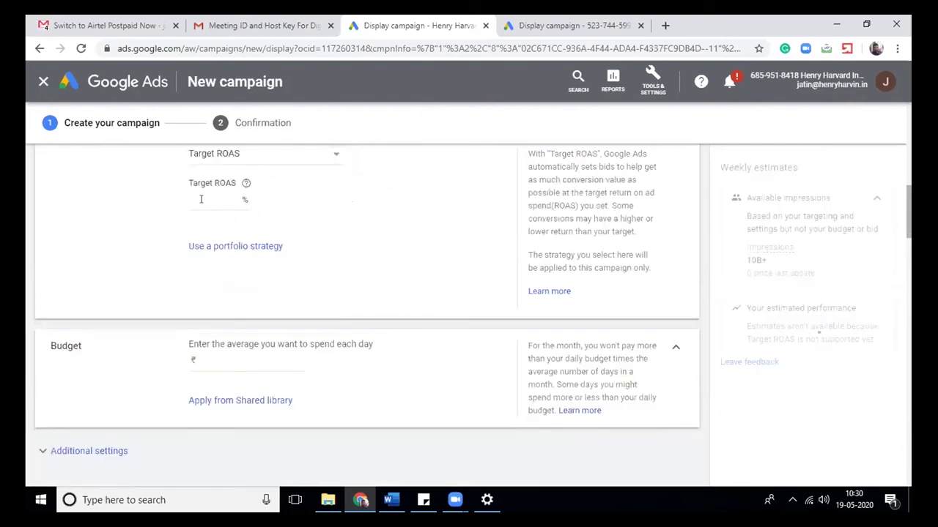
click(201, 200)
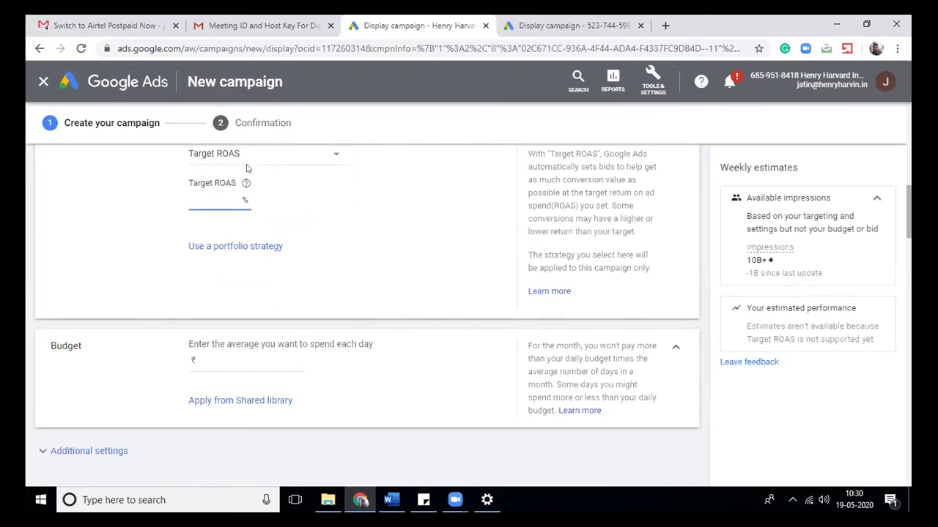
click(316, 155)
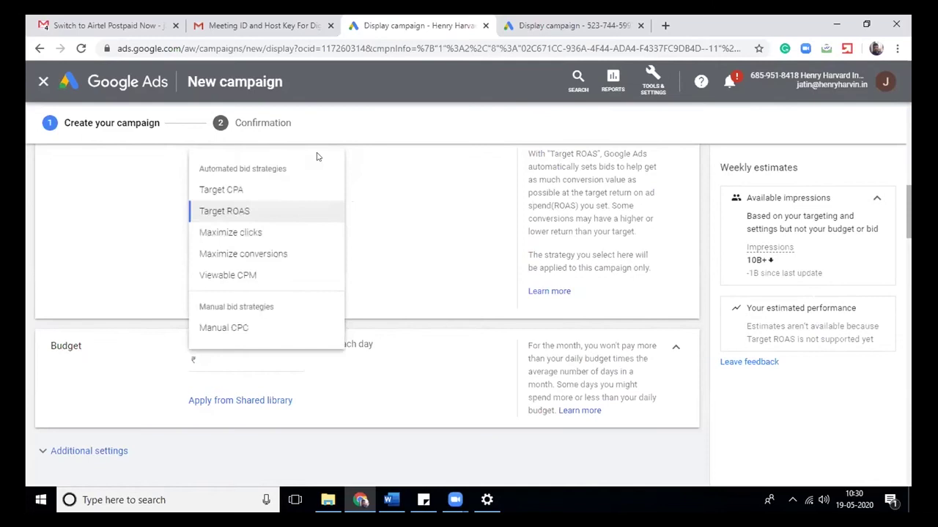
click(242, 191)
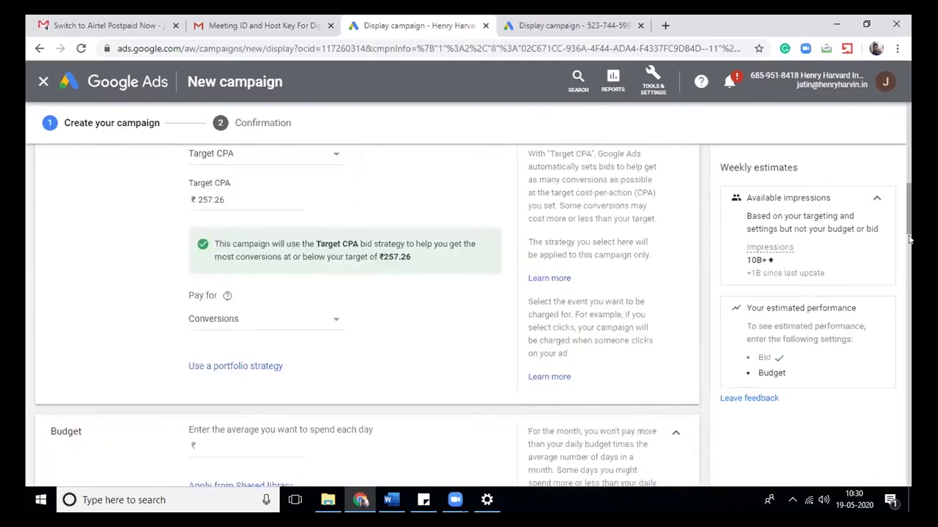
Set the Target CPA amount to ₹50
scroll(909, 212, down, 1)
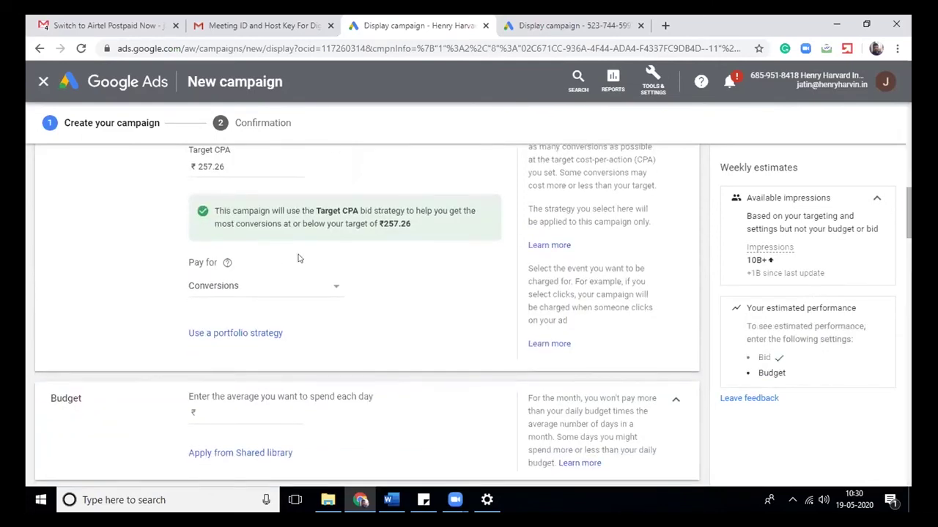
drag(909, 211, 909, 192)
click(223, 318)
key(ctrl+a)
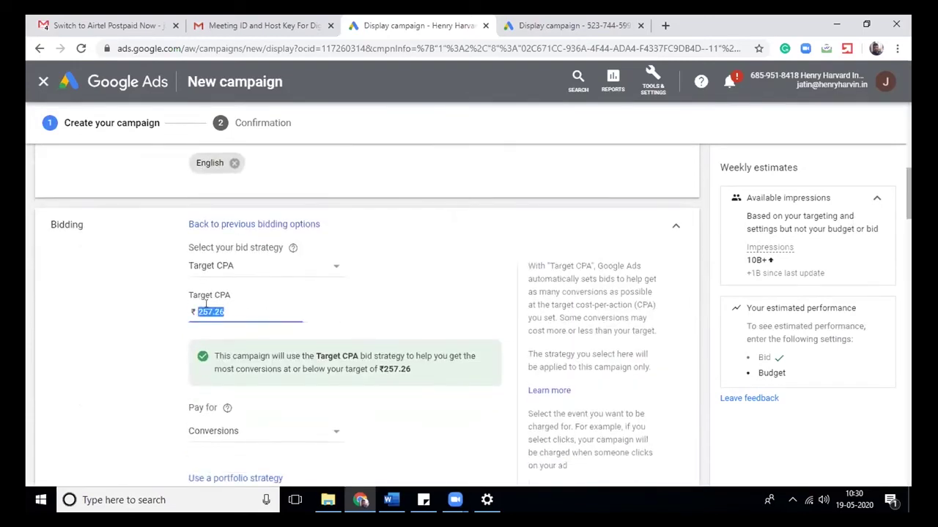
text(50)
click(442, 299)
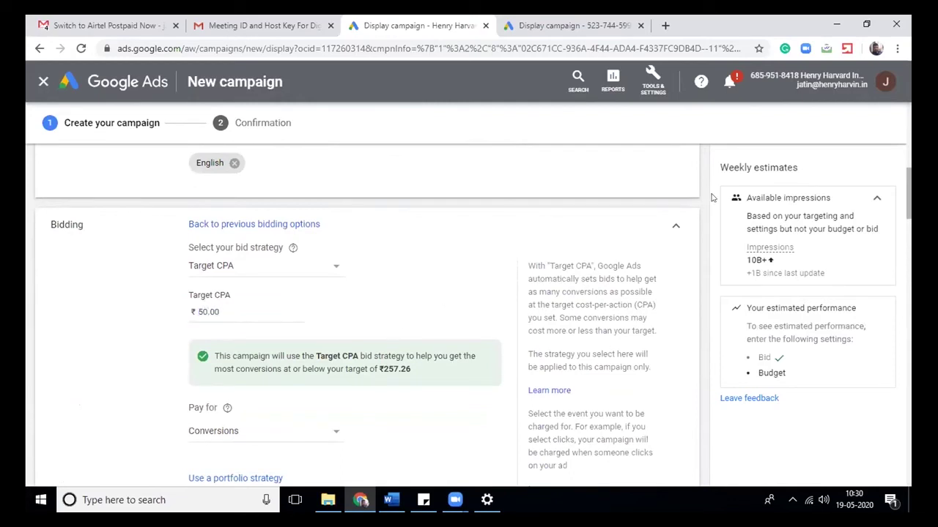
drag(909, 187, 909, 195)
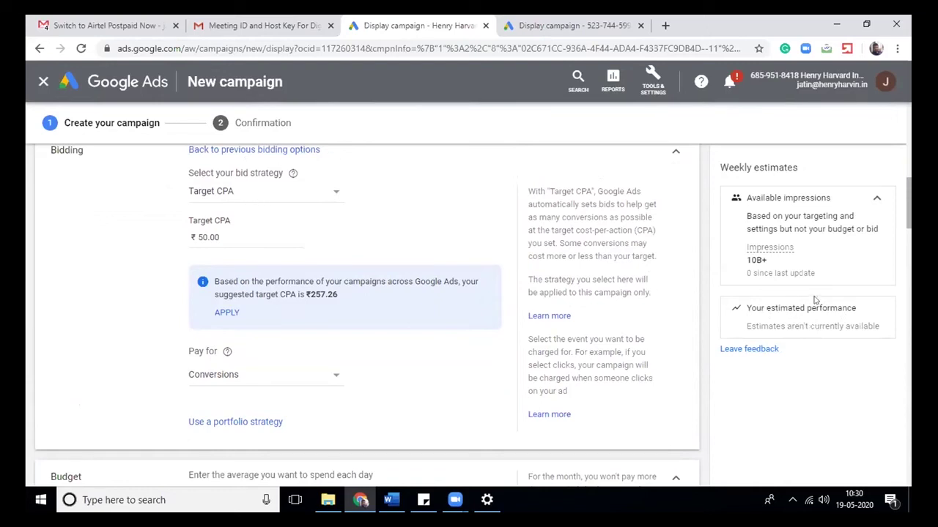
Return to the previous bidding options to view the focus choices, and reopen direct bid strategy selection
click(273, 149)
click(218, 166)
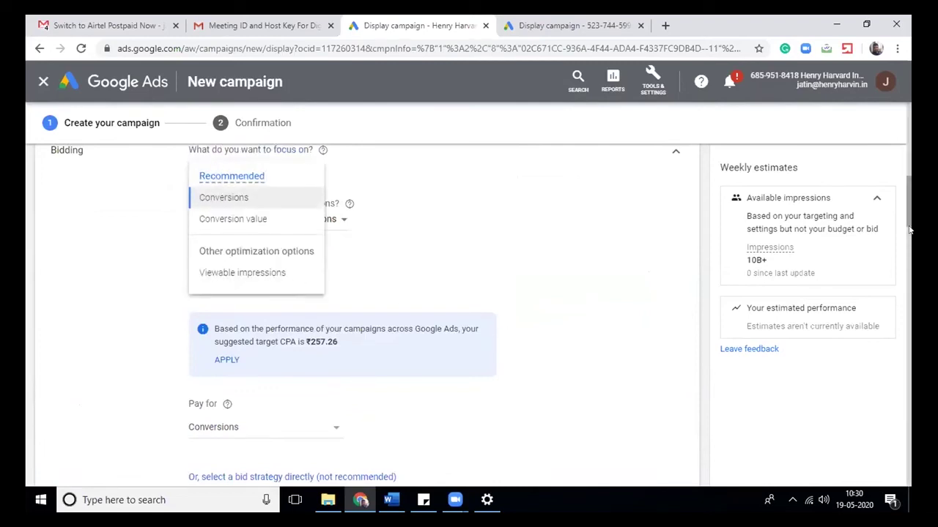
scroll(908, 231, down, 2)
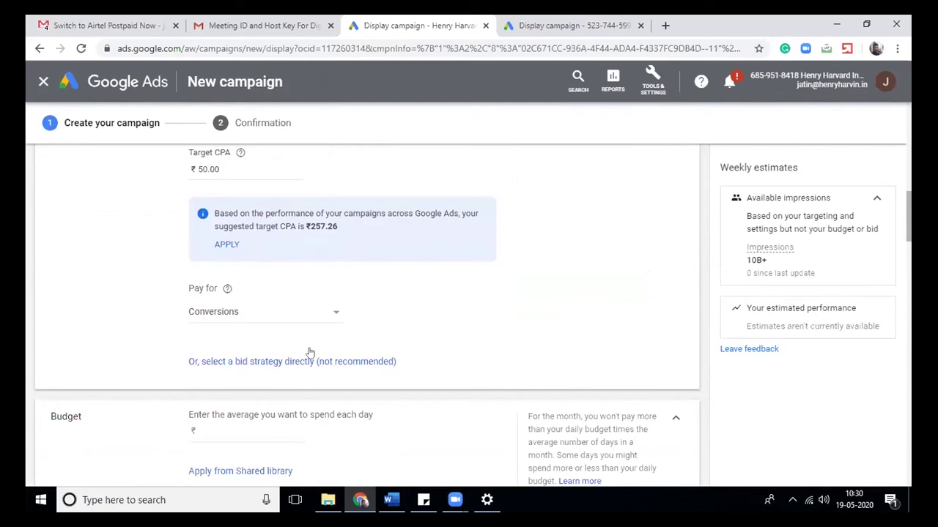
click(310, 362)
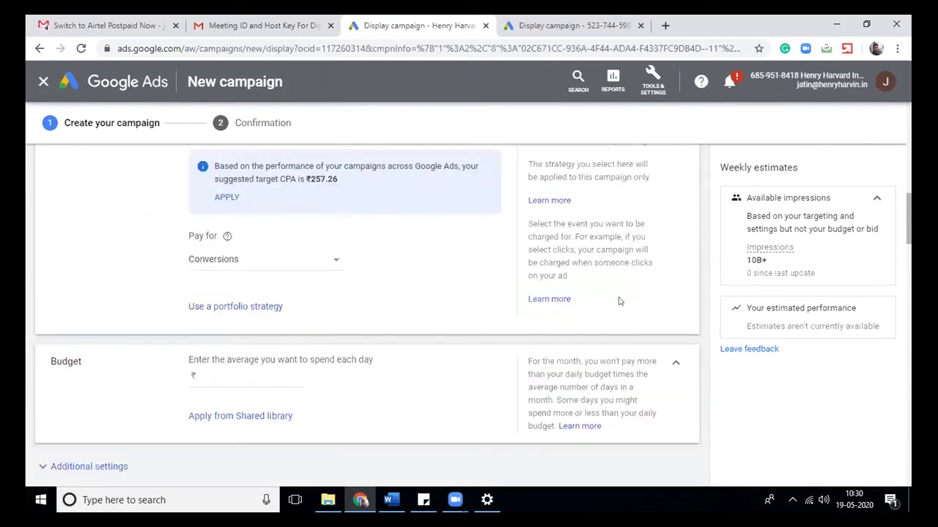
scroll(909, 190, up, 2)
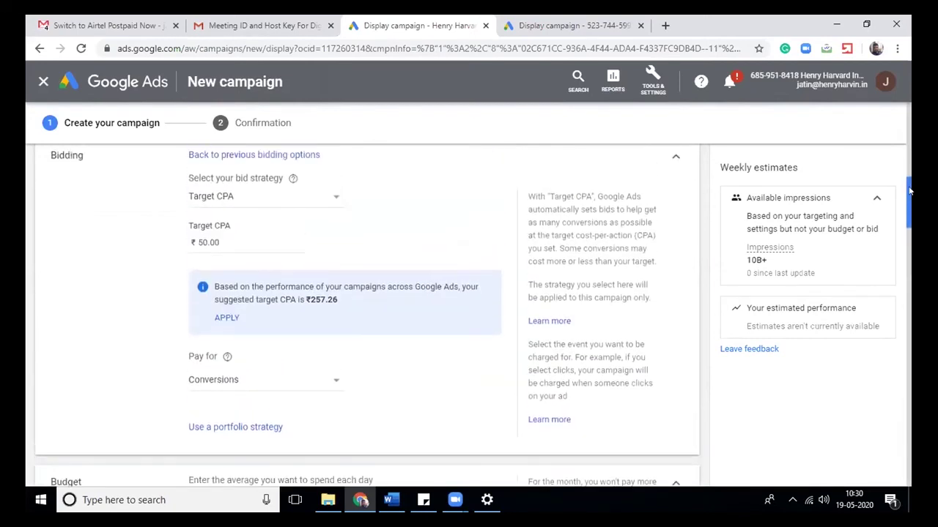
Choose Maximize clicks as the bid strategy and set its maximum CPC bid limit to ₹1
mouse_move(908, 191)
mouse_down()
mouse_move(909, 199)
mouse_move(910, 178)
mouse_up()
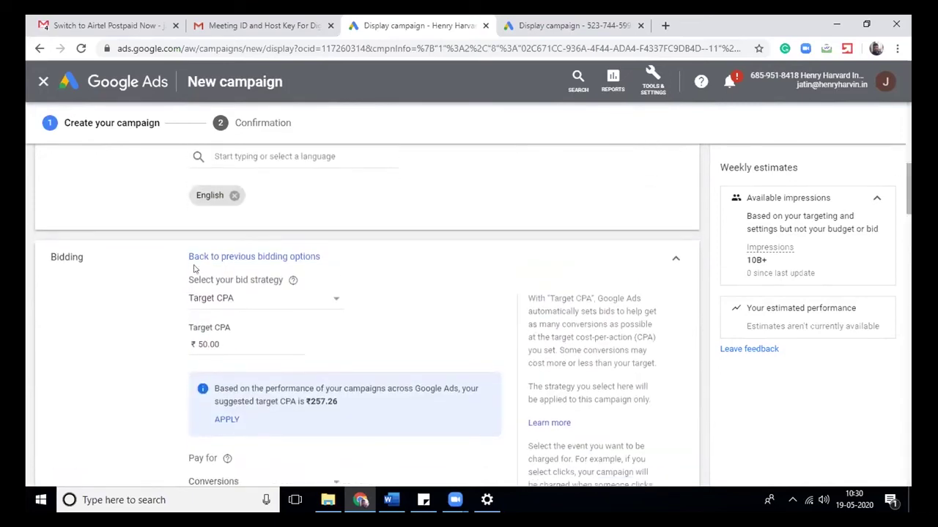
click(244, 303)
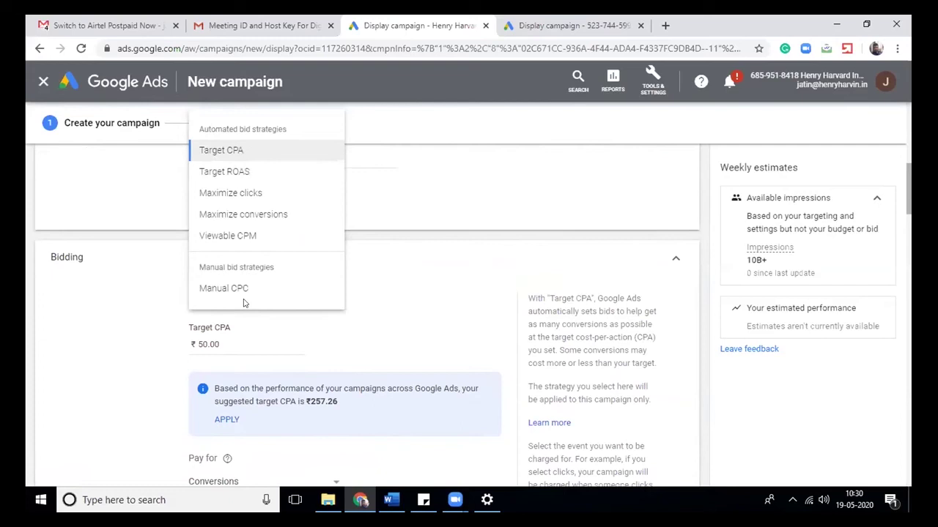
click(234, 193)
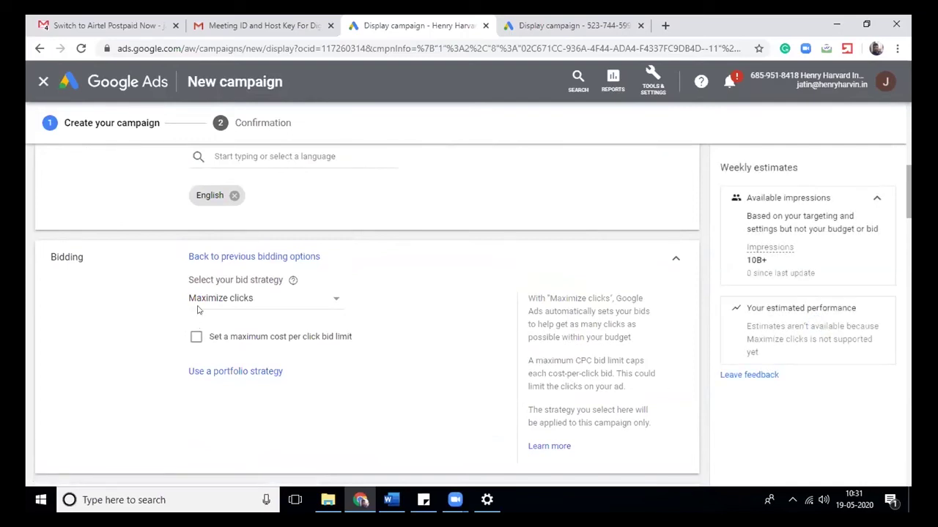
click(196, 338)
click(231, 373)
text(1)
click(383, 384)
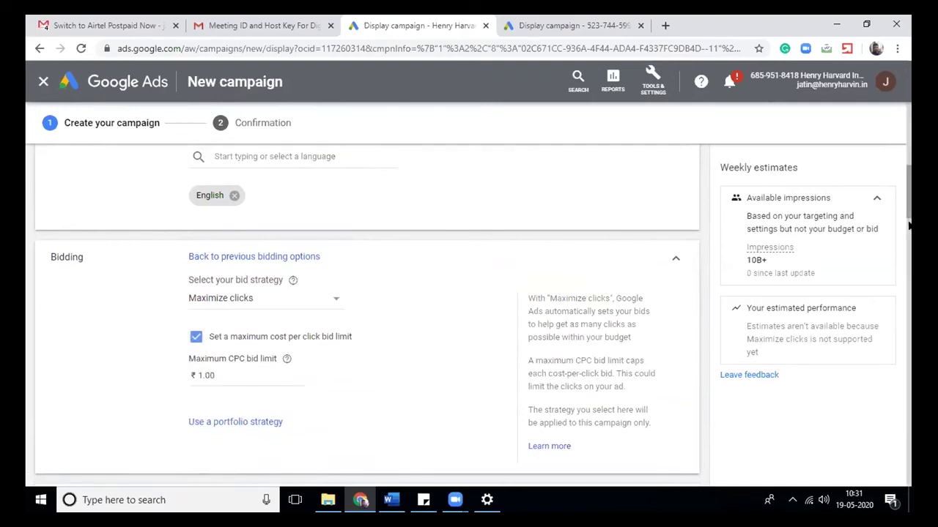
Set the campaign's average daily budget to ₹500
drag(908, 227, 908, 252)
click(239, 341)
text(500)
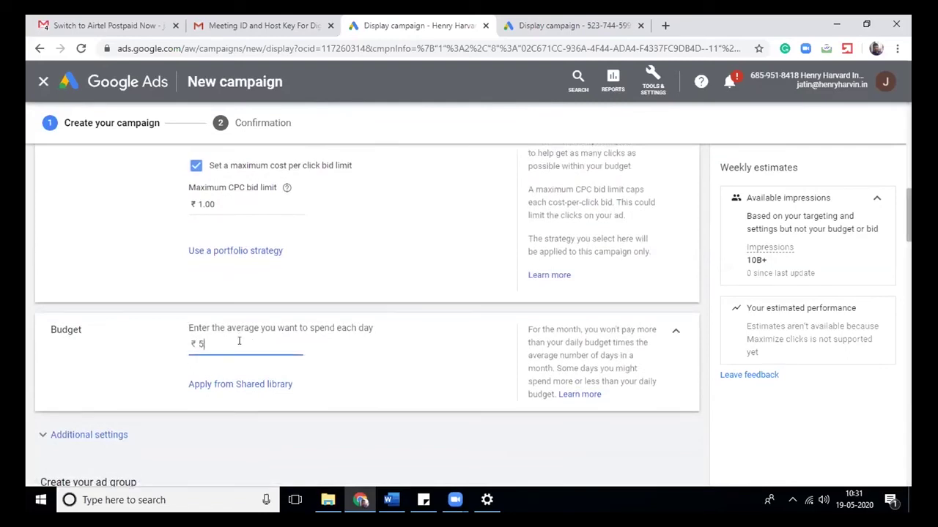
click(463, 259)
Try Viewable CPM bidding with an ad group bid of ₹10 and review the estimated average vCPM
drag(908, 220, 908, 189)
scroll(908, 192, down, 3)
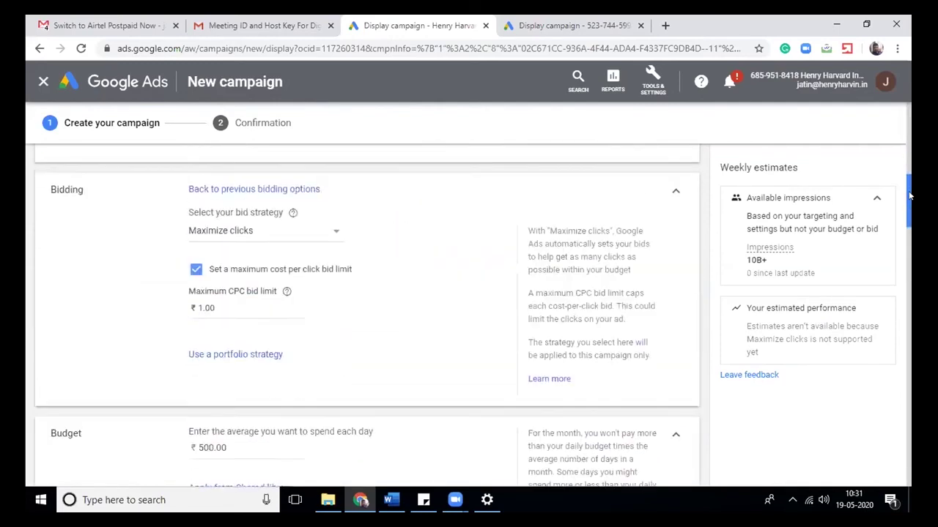
click(282, 229)
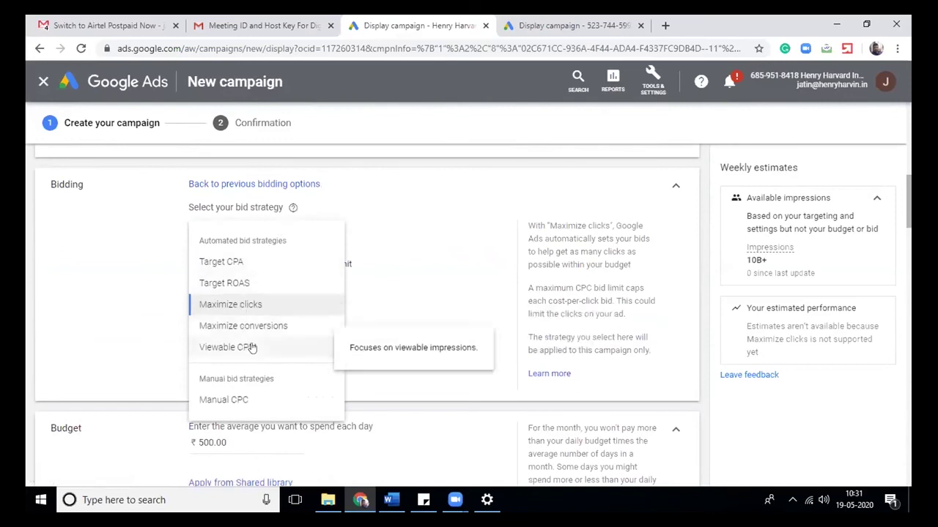
click(252, 348)
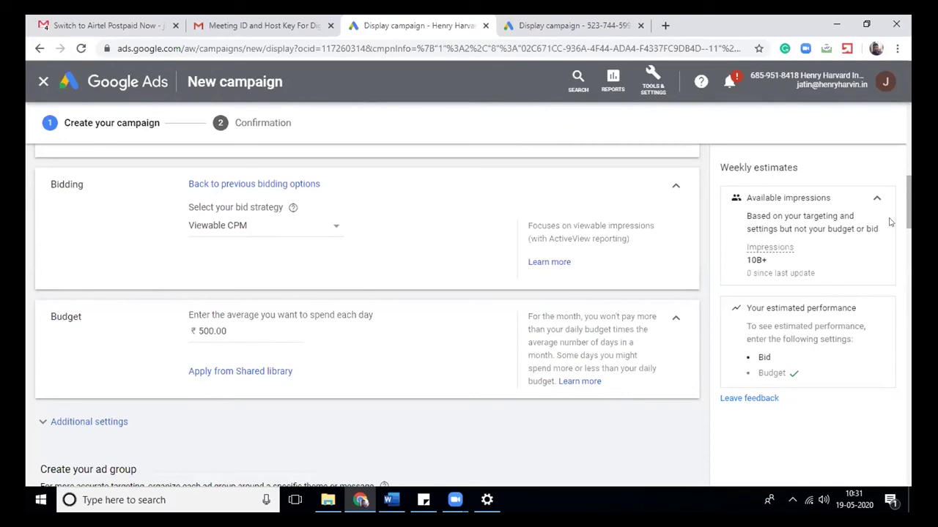
drag(909, 227, 909, 349)
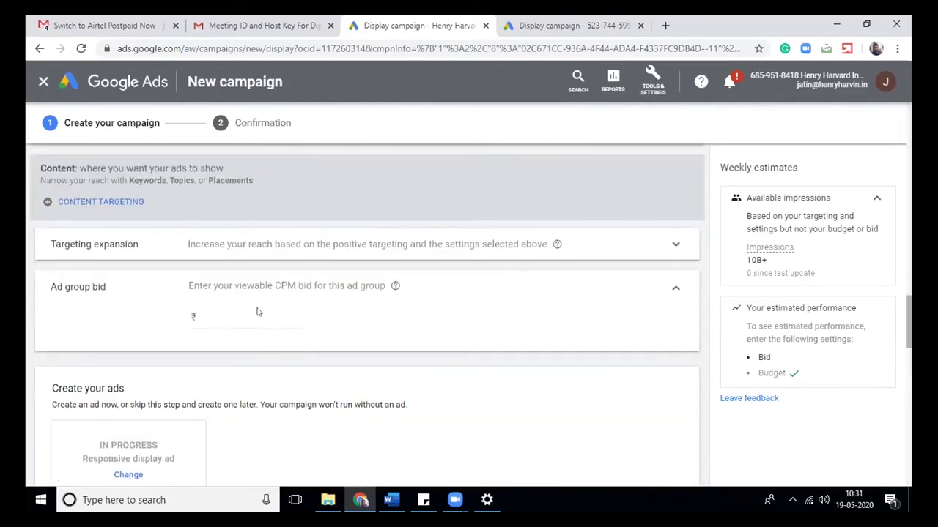
click(257, 313)
text(10)
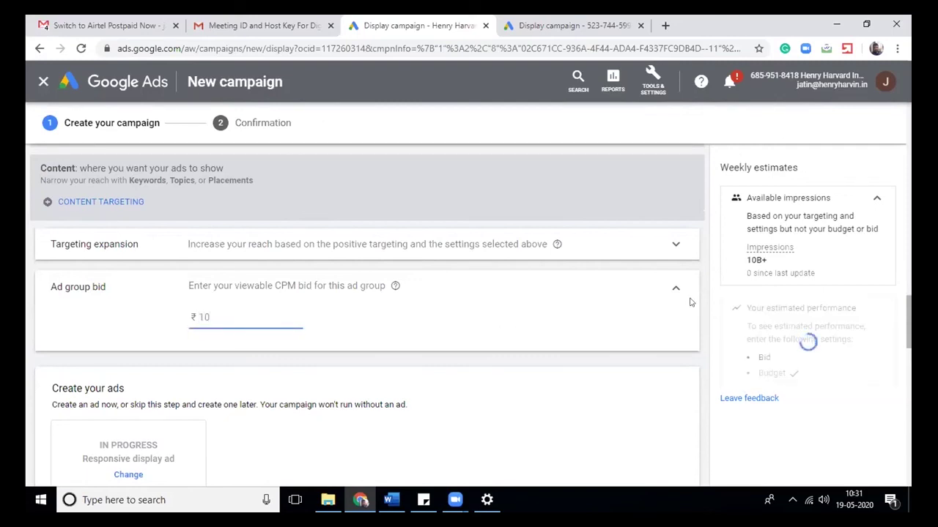
drag(910, 315, 908, 194)
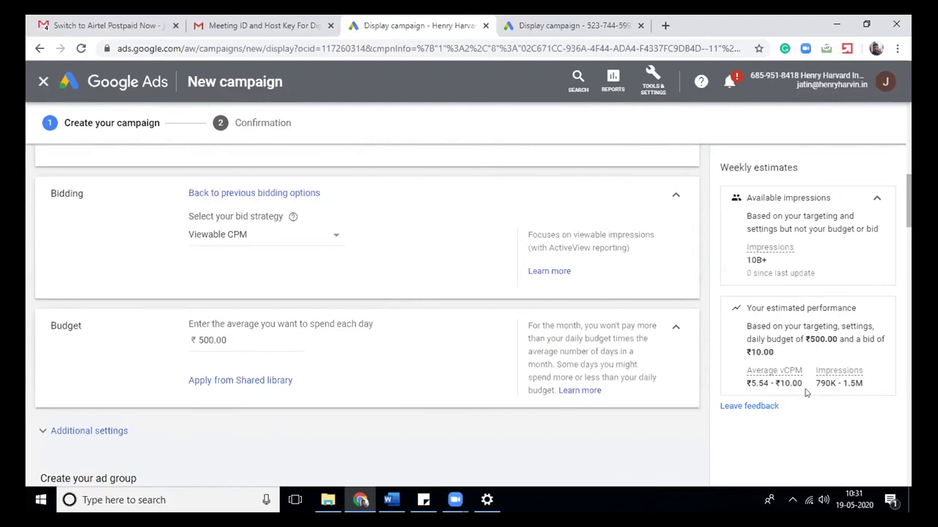
drag(748, 378, 778, 381)
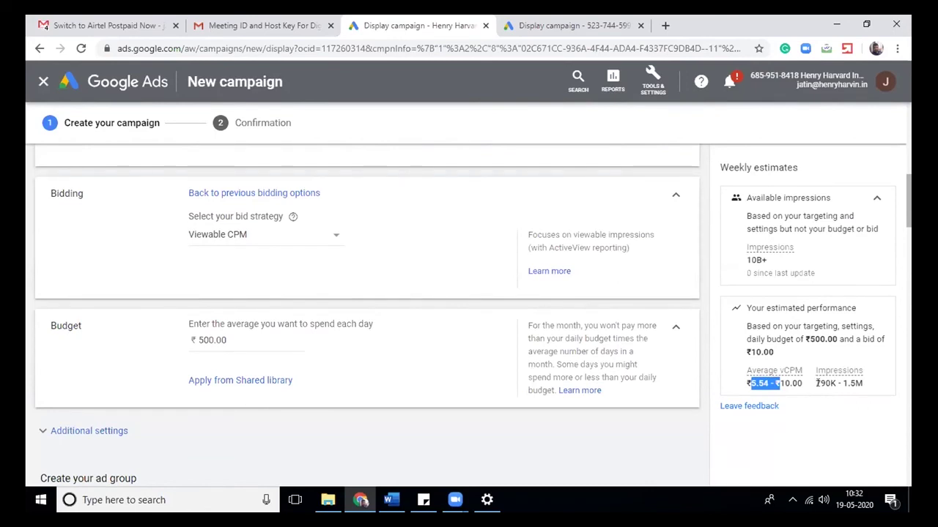
click(484, 419)
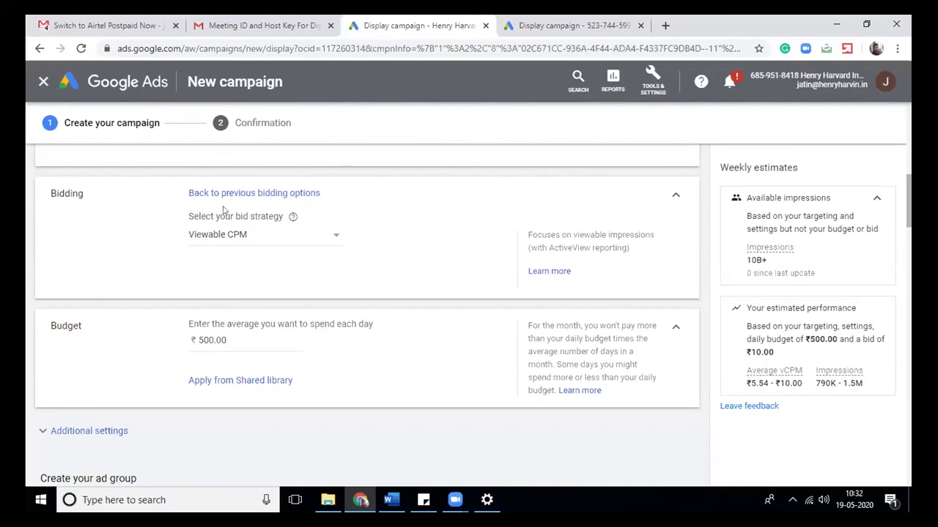
Compare the Maximize clicks and Target CPA bid strategies by selecting each in turn
click(244, 236)
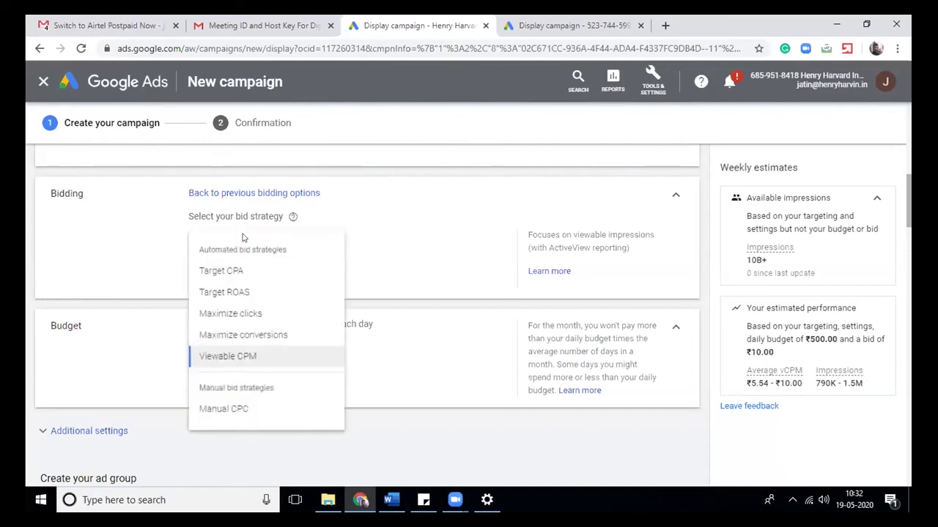
click(236, 312)
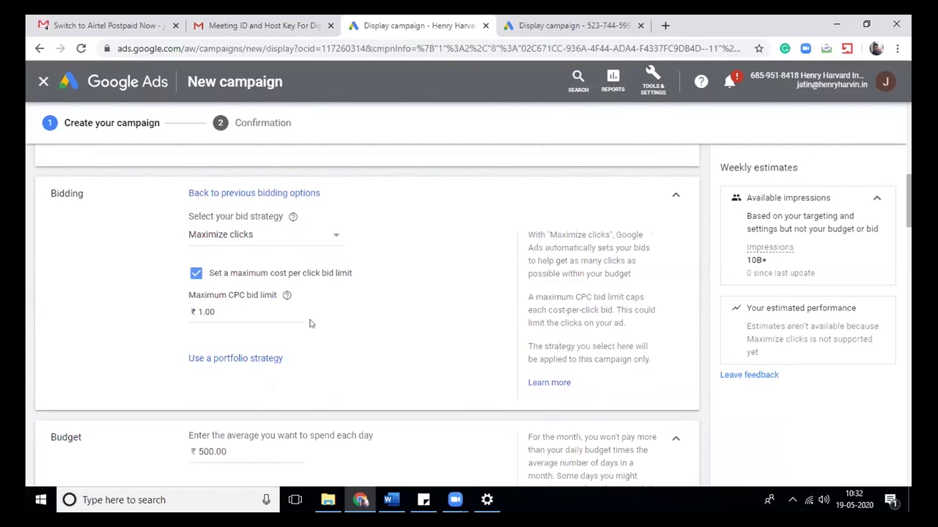
click(241, 241)
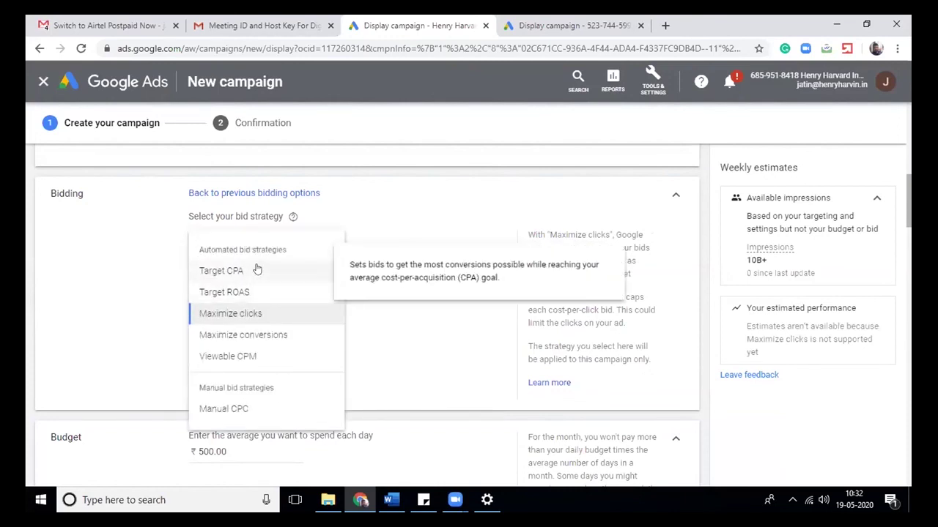
click(257, 270)
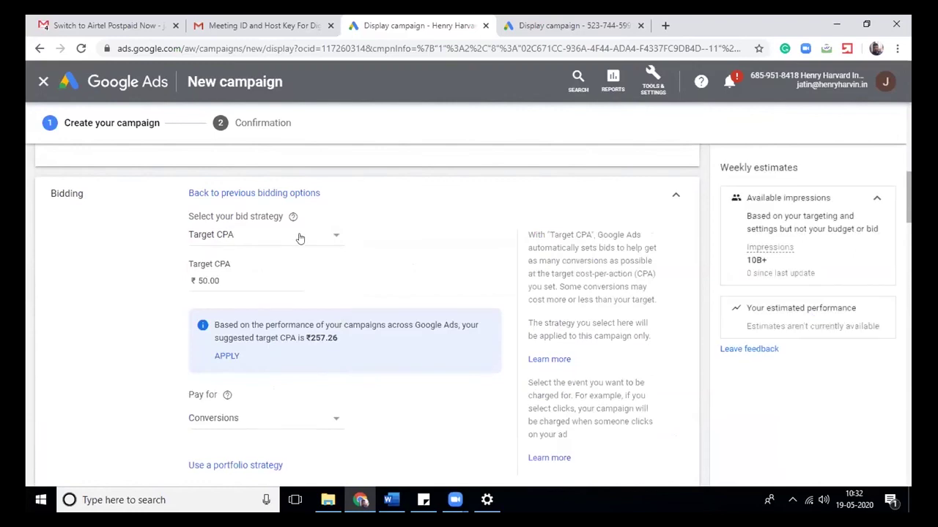
Choose Manual CPC as the bid strategy and set the ad group's enhanced CPC bid to ₹1
click(299, 235)
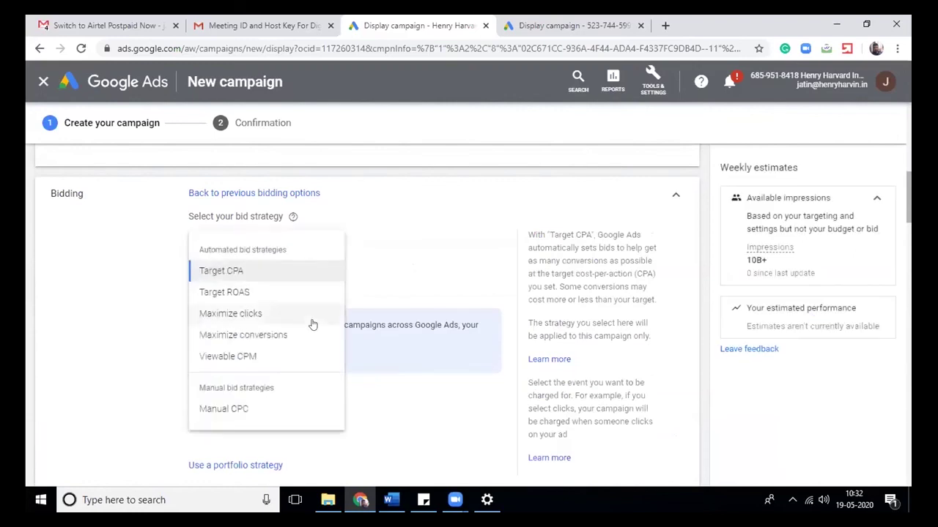
click(243, 410)
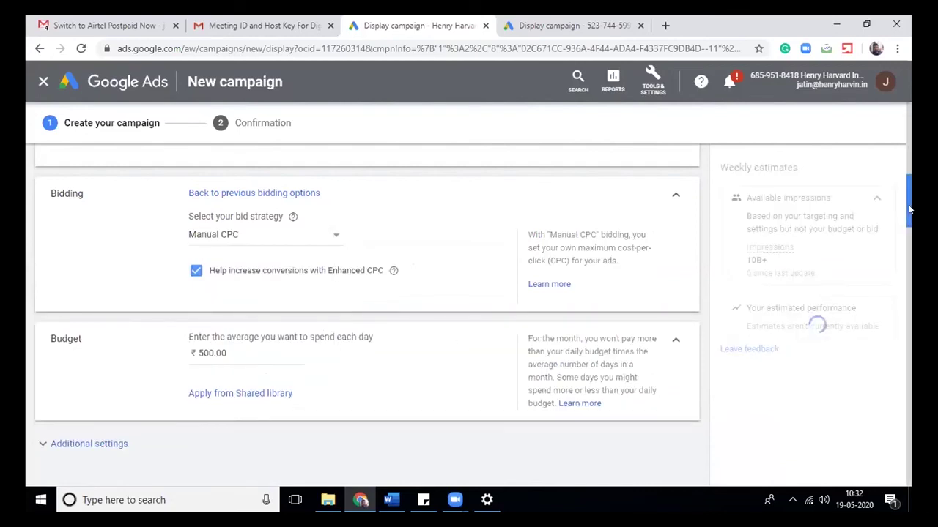
drag(909, 210, 908, 213)
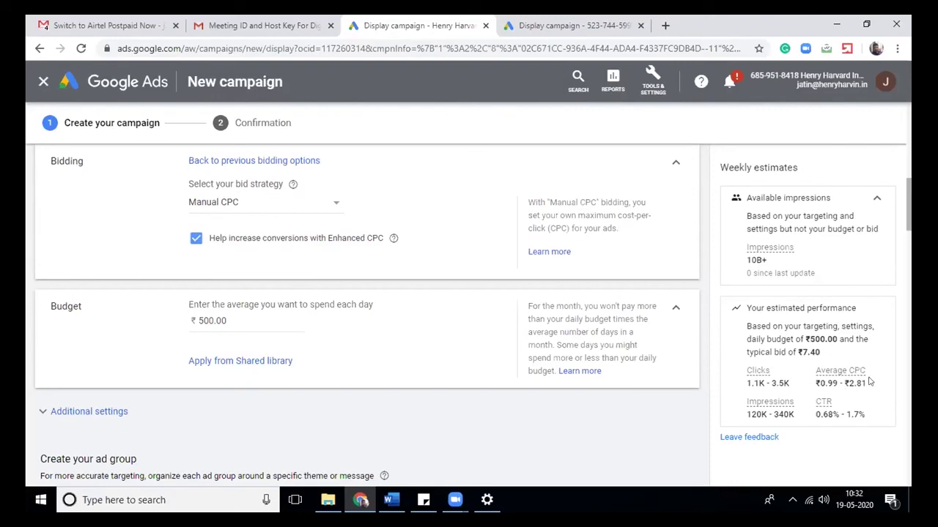
drag(909, 211, 910, 326)
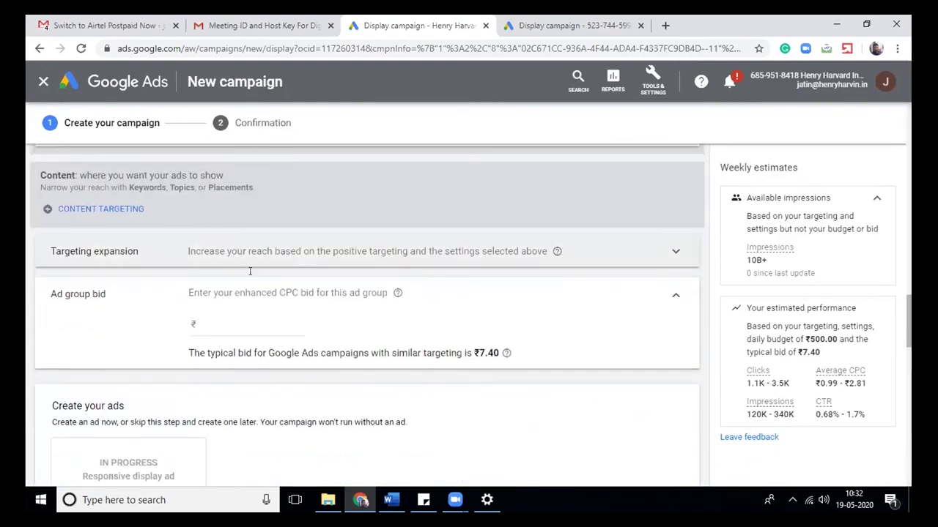
click(206, 326)
text(1)
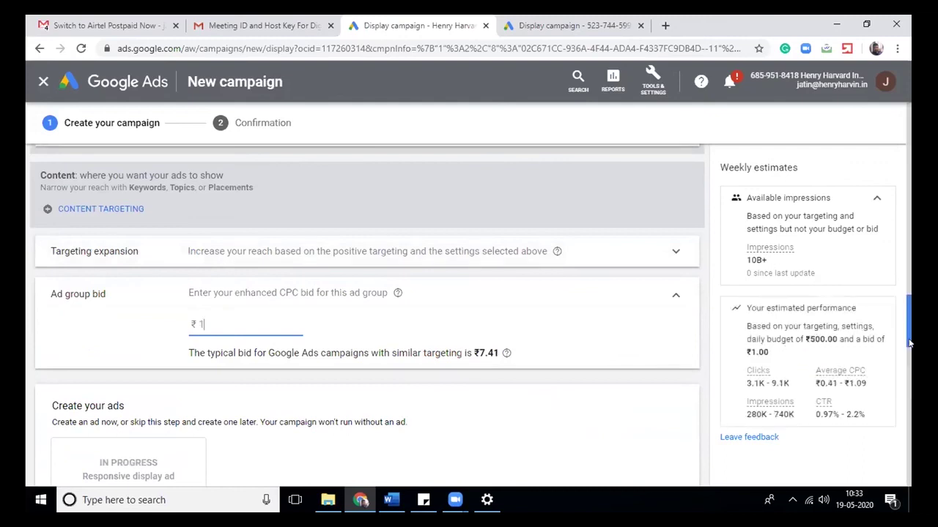
Examine the estimated average CPC for the ad group bid and review the campaign's bidding and budget settings
drag(909, 348, 904, 300)
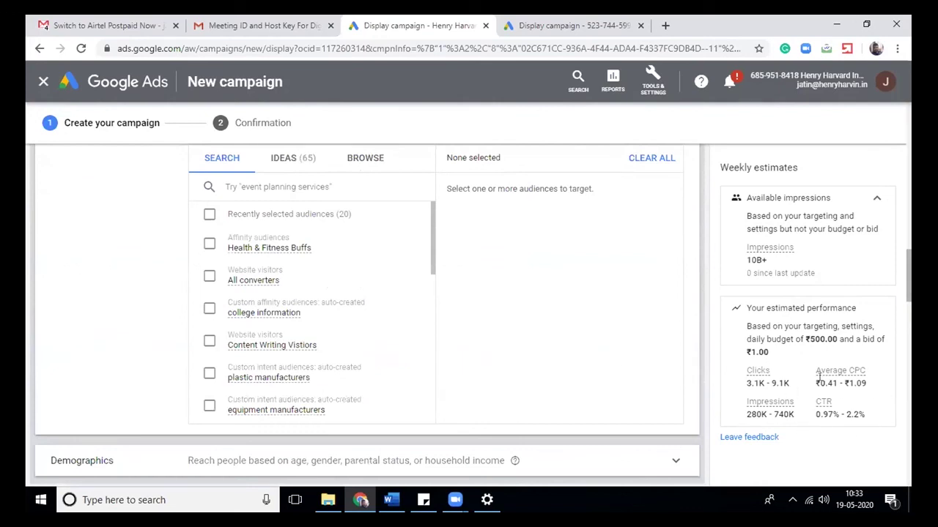
drag(819, 383, 876, 384)
drag(909, 273, 909, 197)
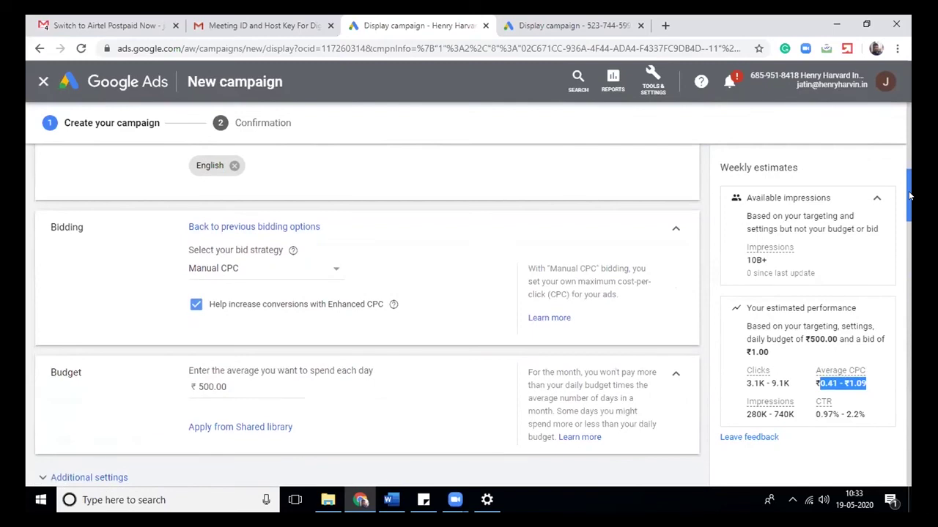
drag(910, 195, 909, 207)
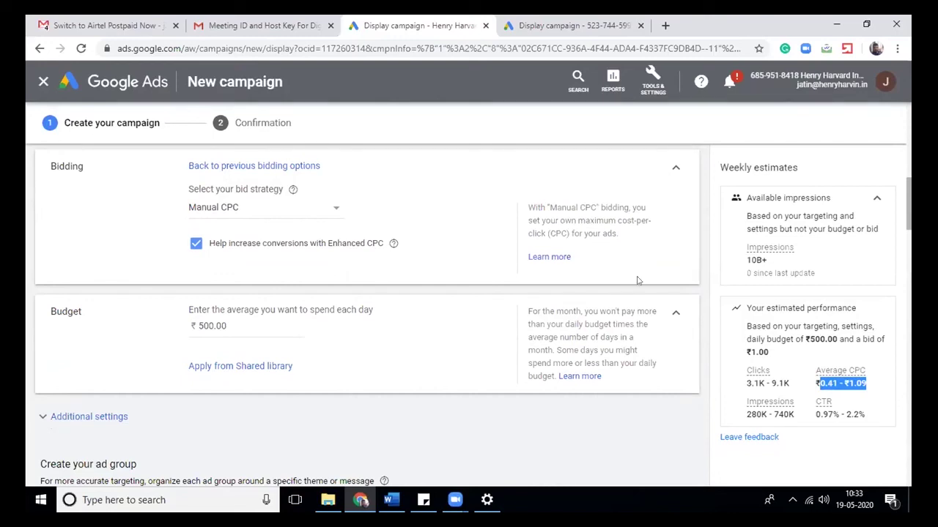
drag(908, 219, 909, 196)
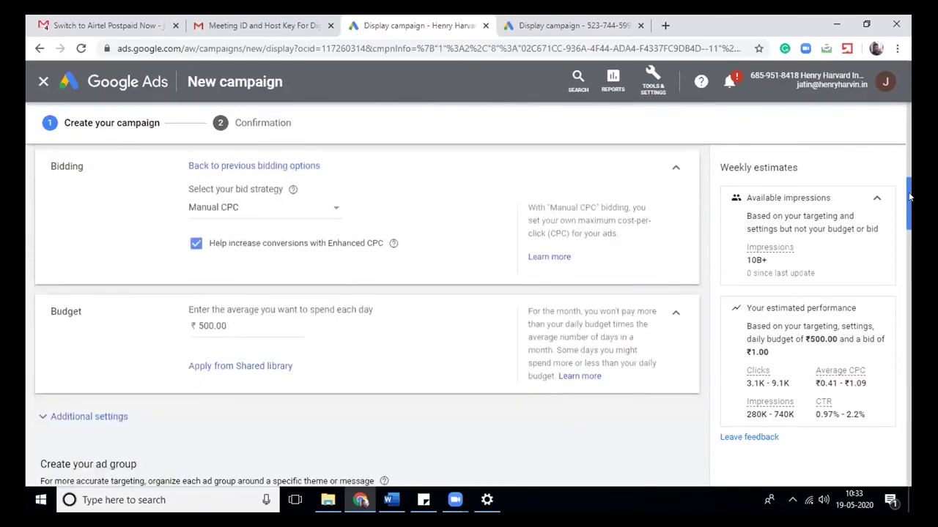